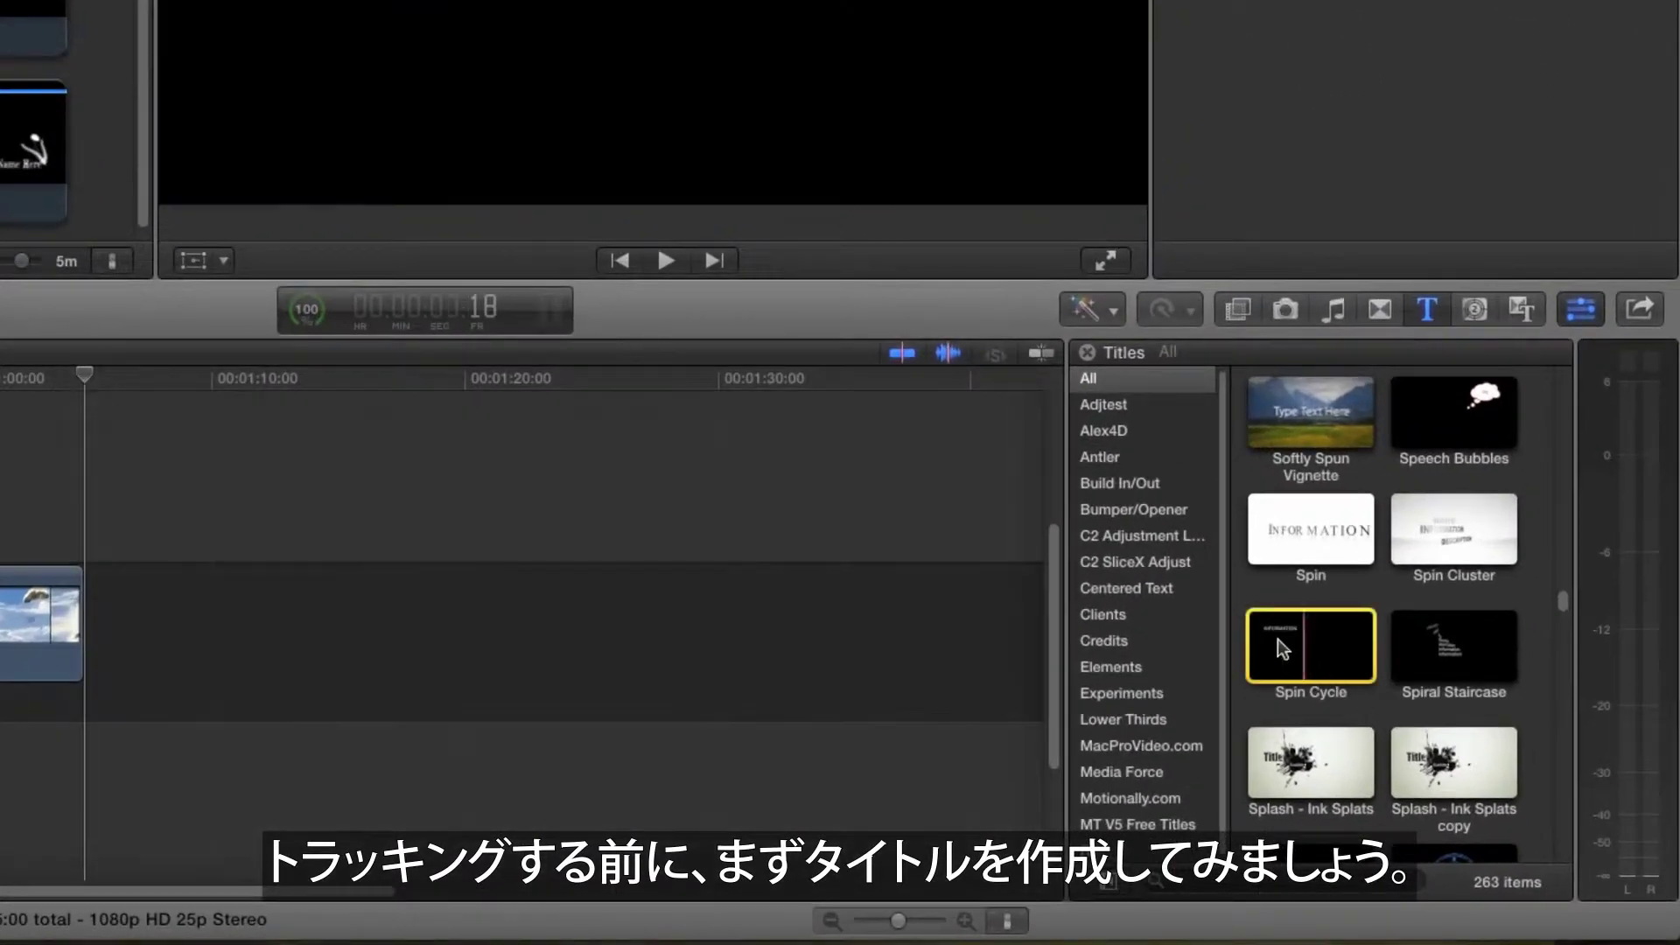
Step: Place a Spin Cycle title on the timeline right after the skier clip
left_click_drag(1415, 745, 1072, 745)
left_click_drag(768, 644, 217, 608)
left_click(145, 616)
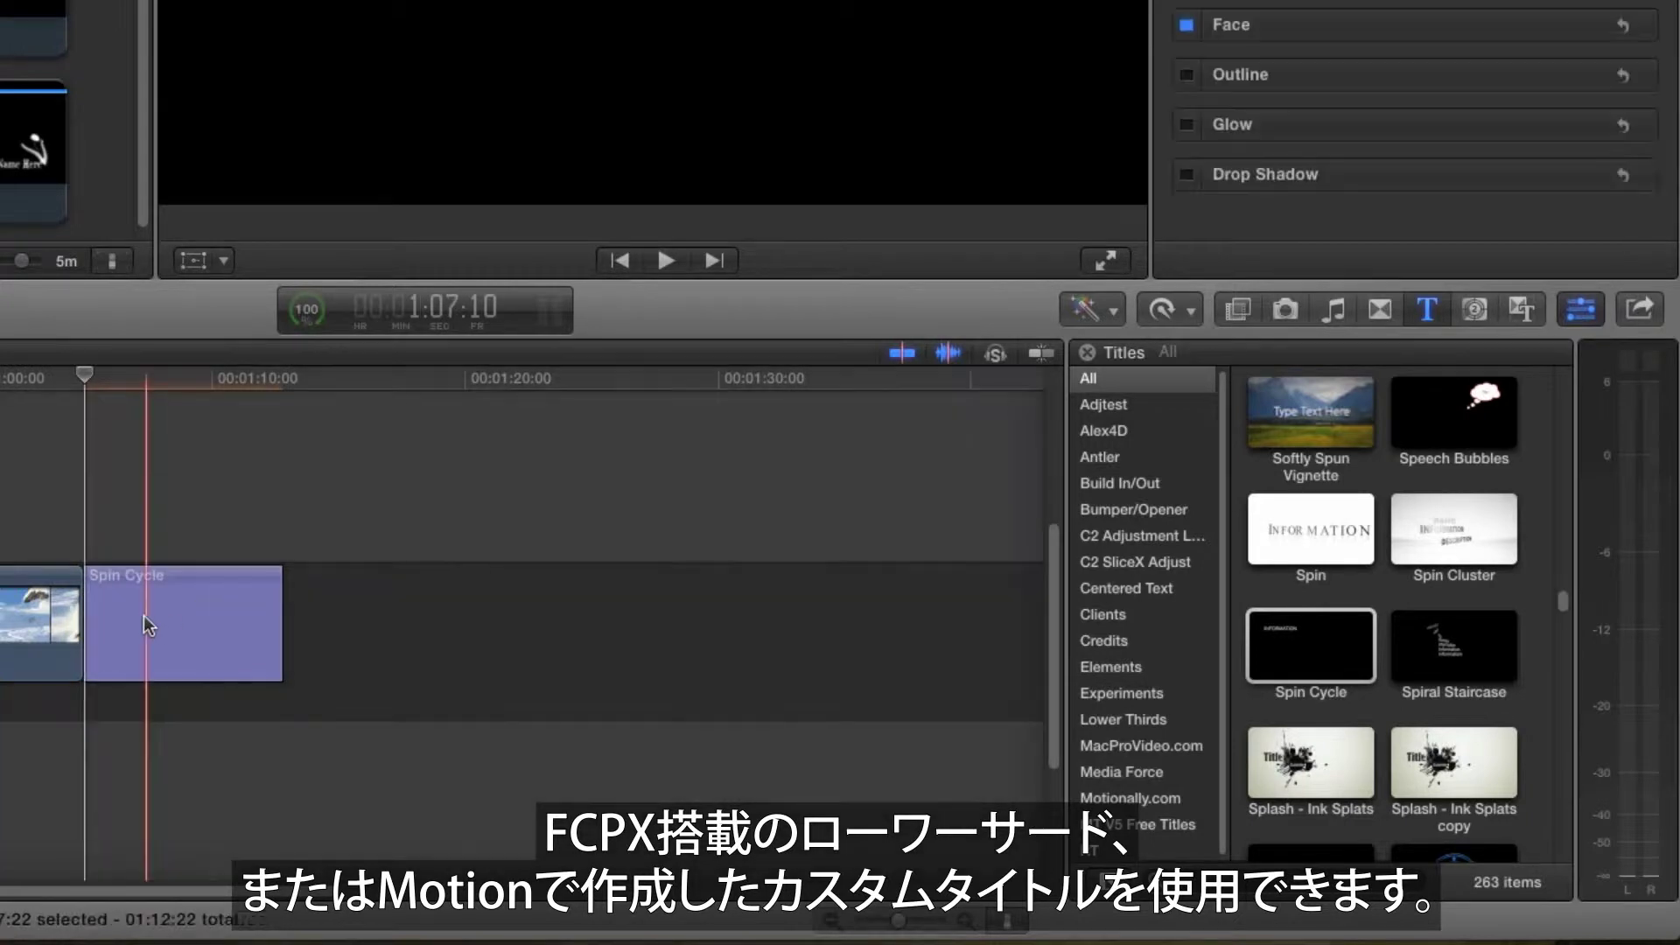
Step: Change the title's text lines to PART 1, THE SKIER and GOES FAST
double_click(543, 195)
type("PART 1")
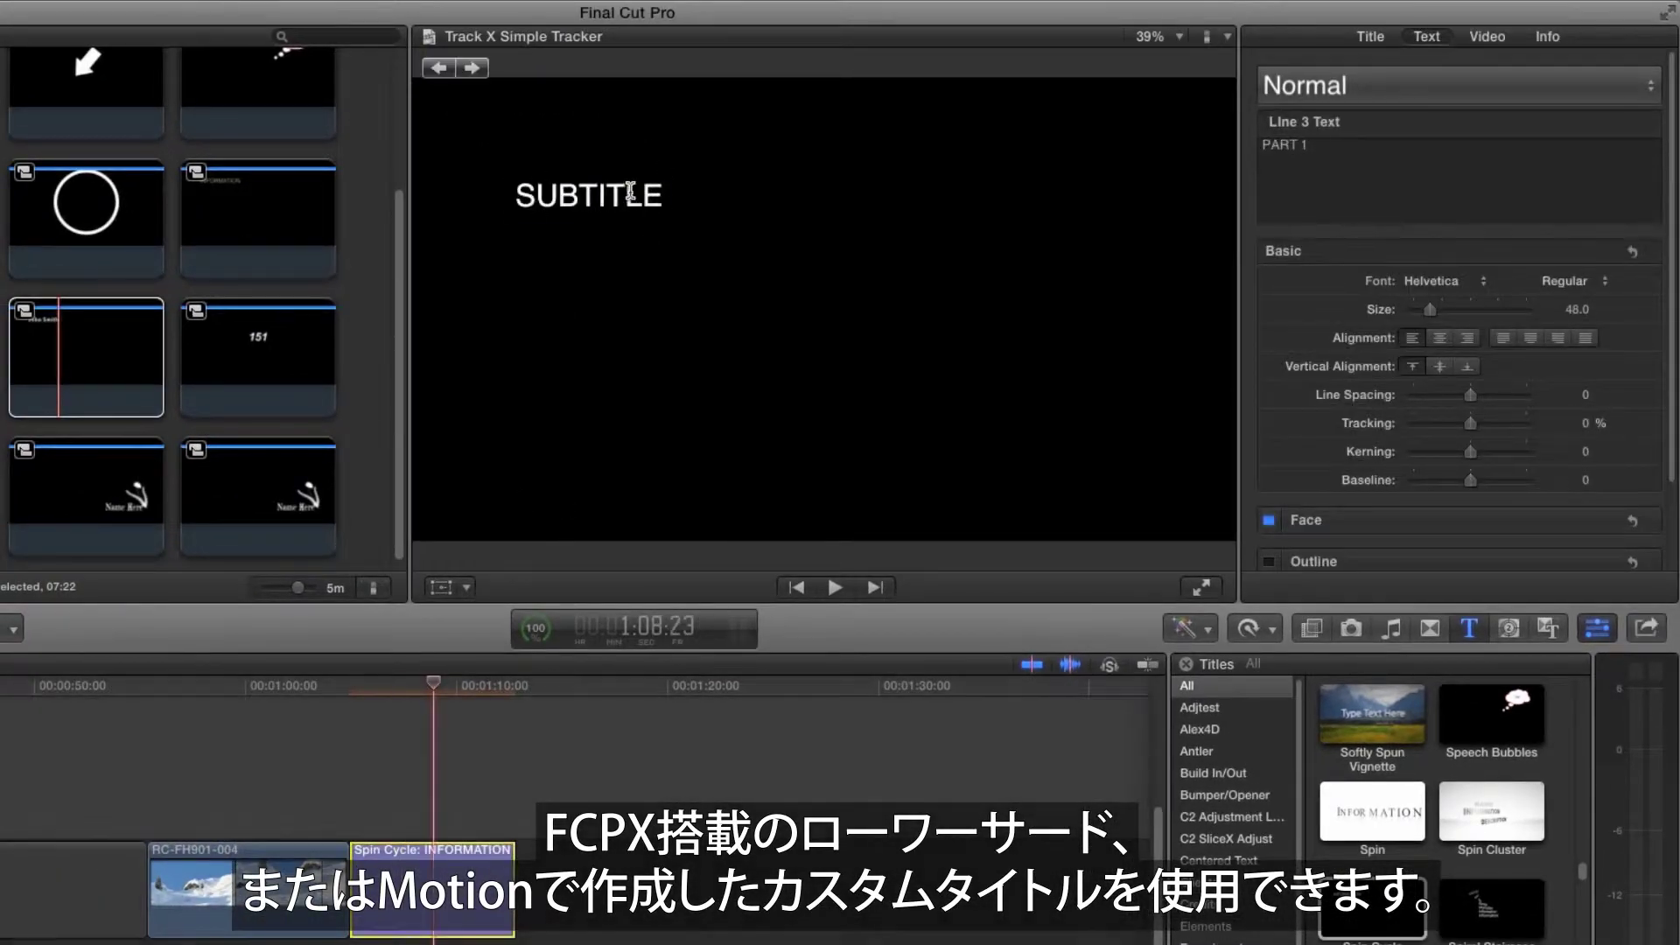
type("THE SKIER")
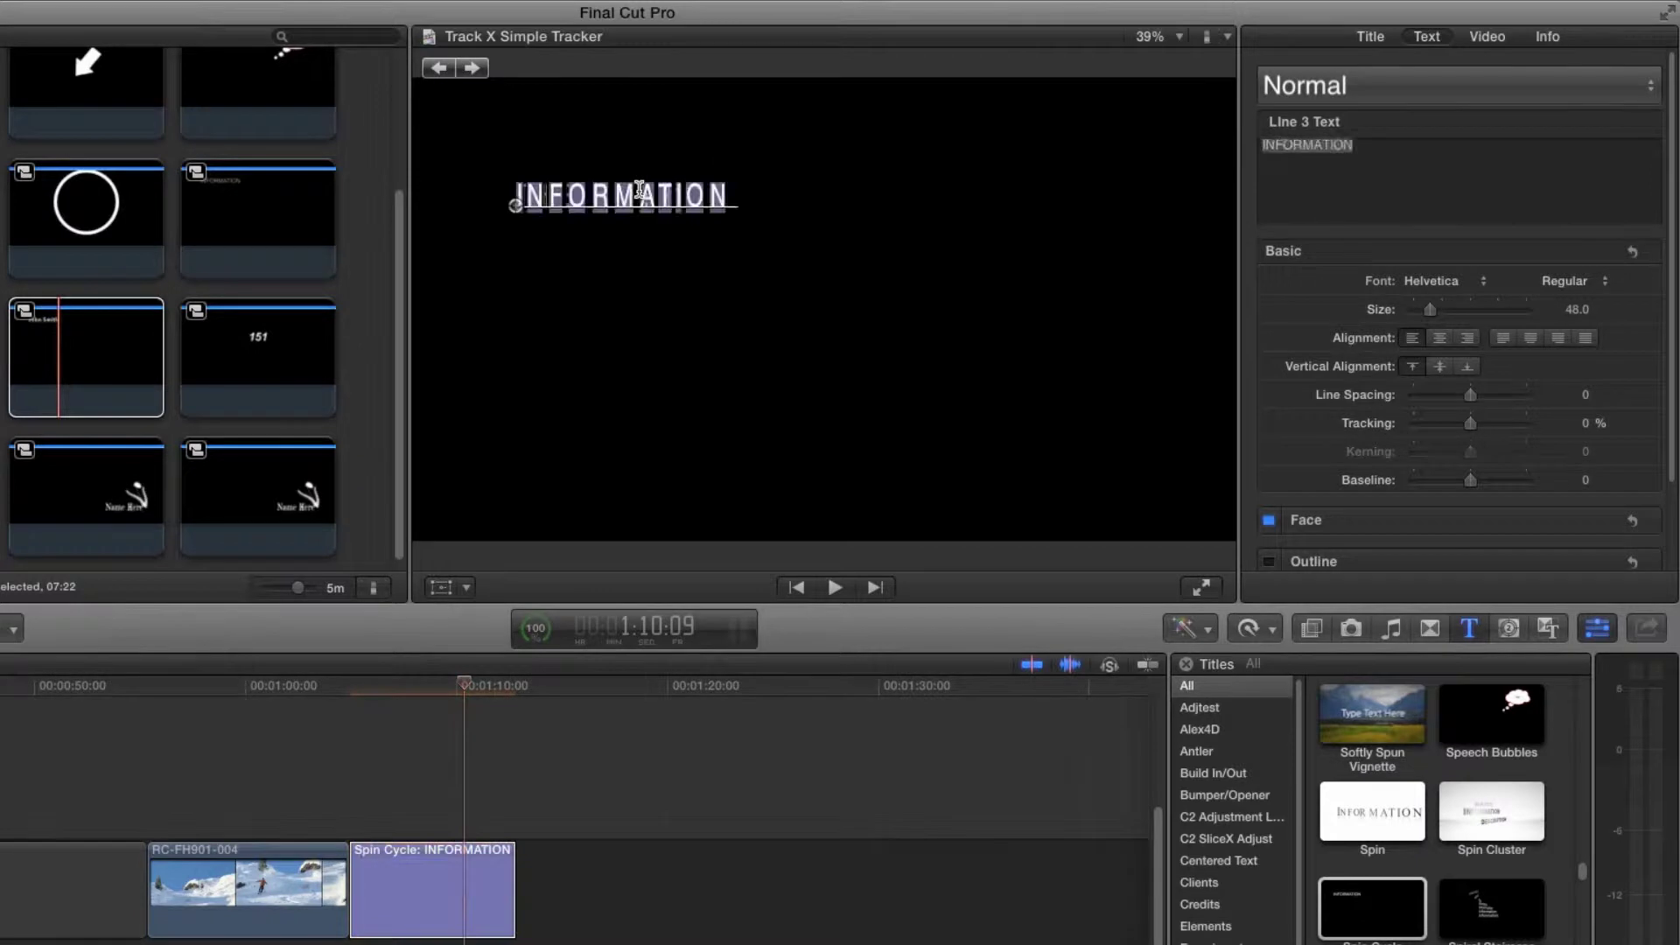
type("GOES FAST")
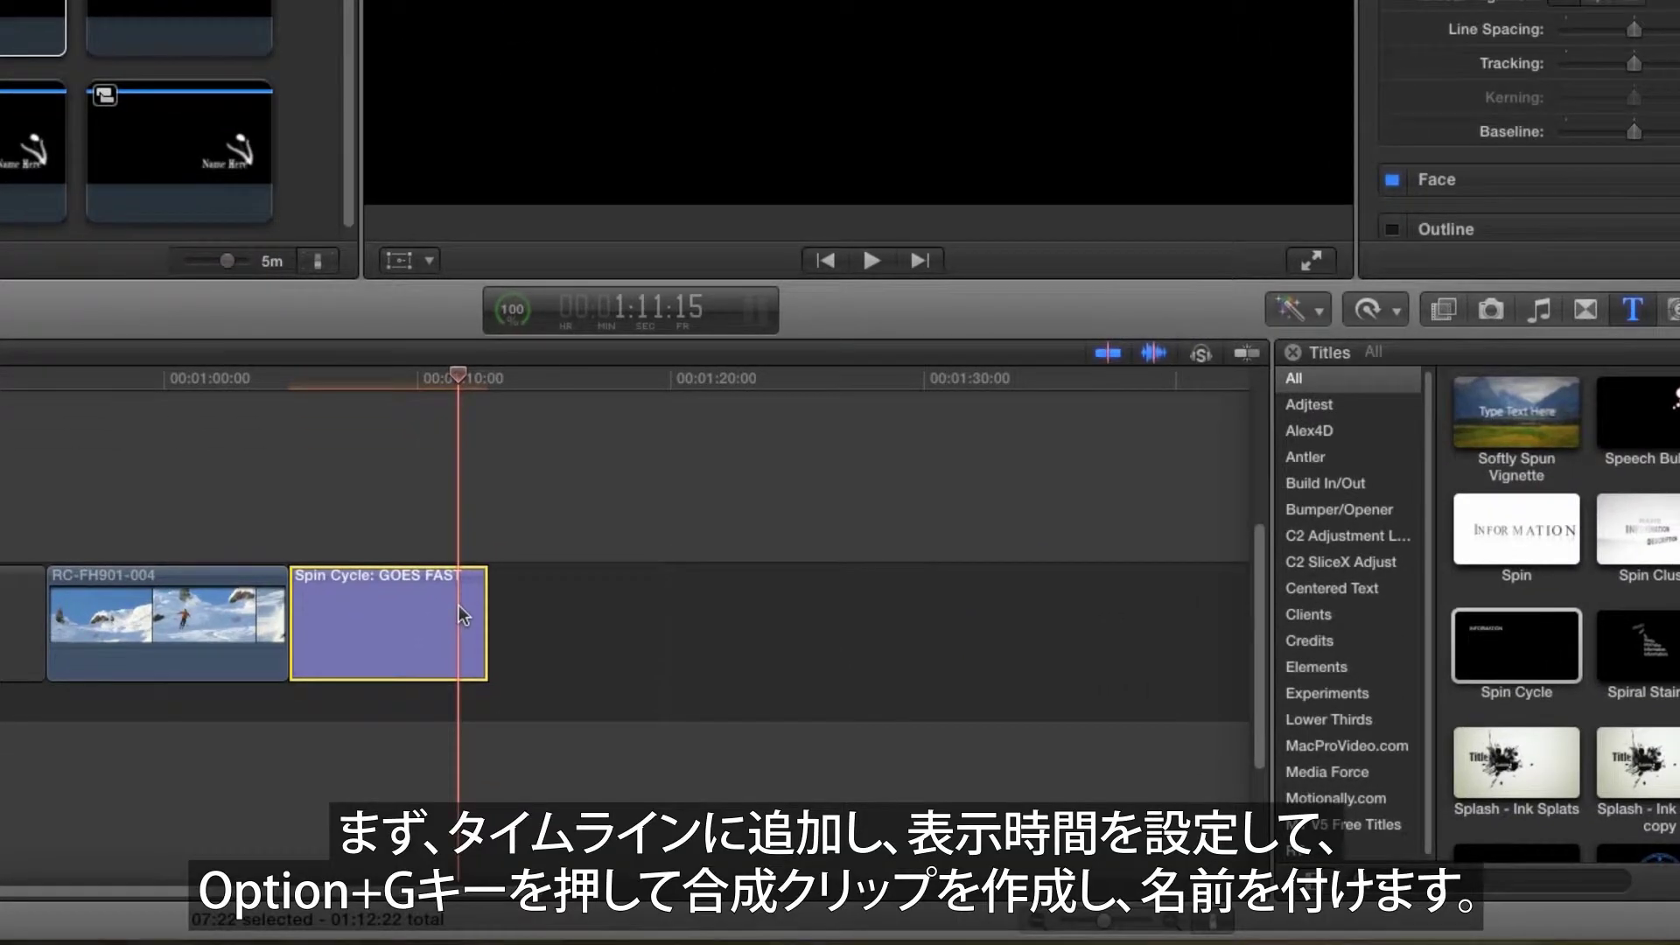
Step: Set the title's duration to 10:00
key("ctrl+d")
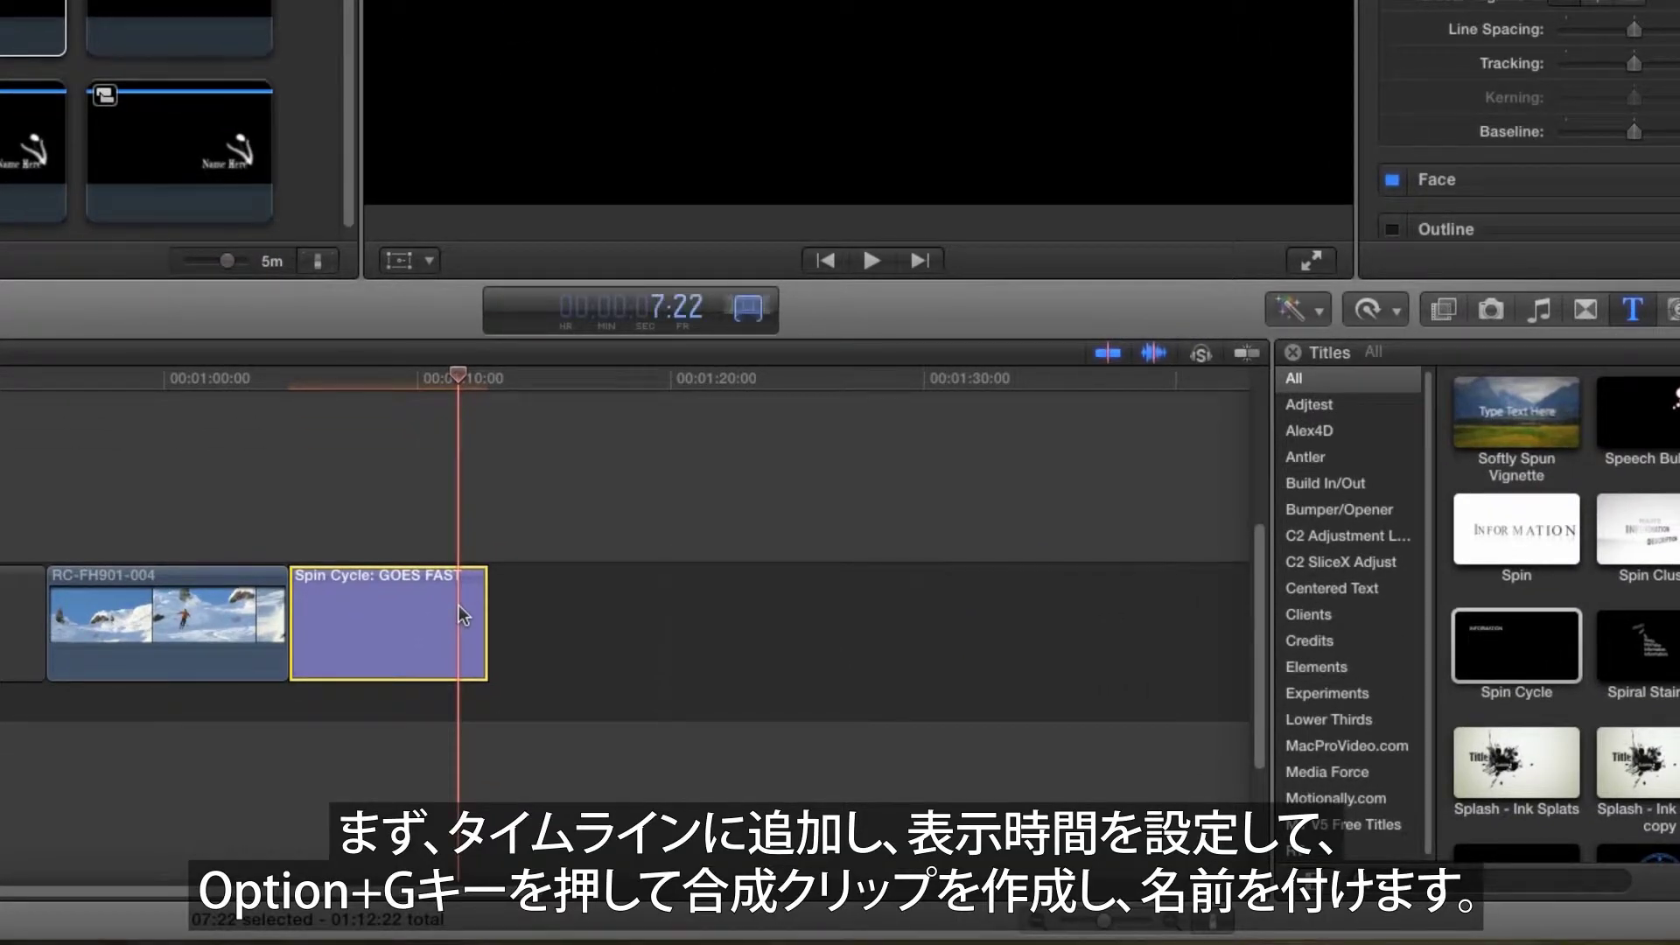
type("1000")
key("Return")
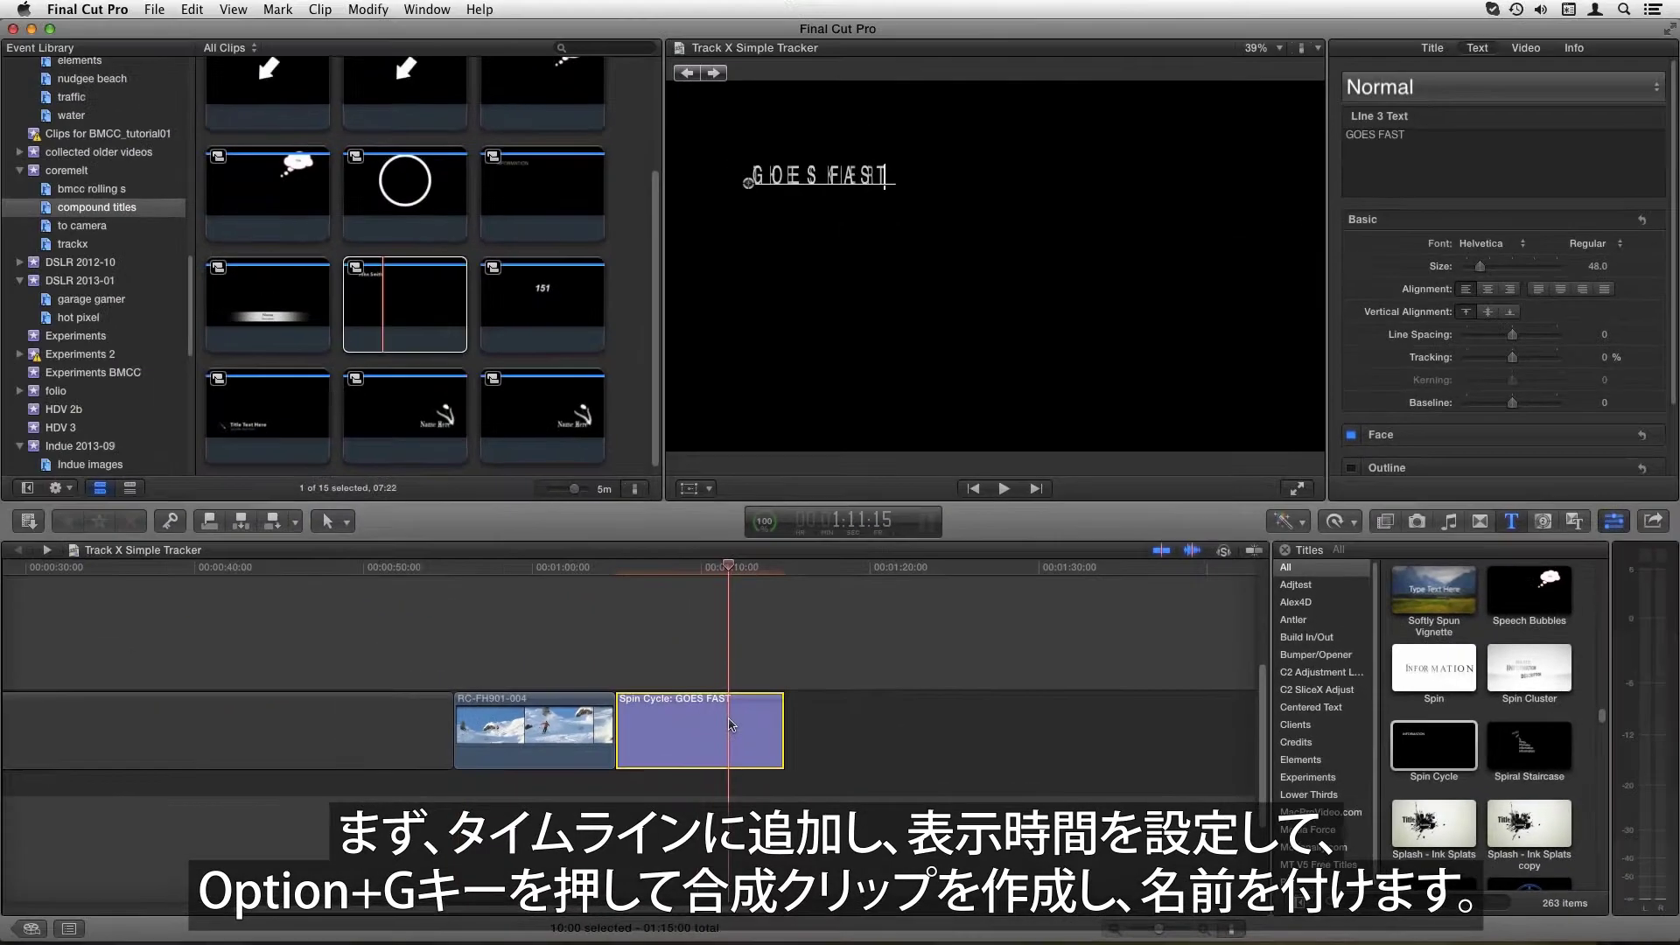
Step: Save the title as compound clip 'compound title skier fast' and delete it from the timeline
key("alt+g")
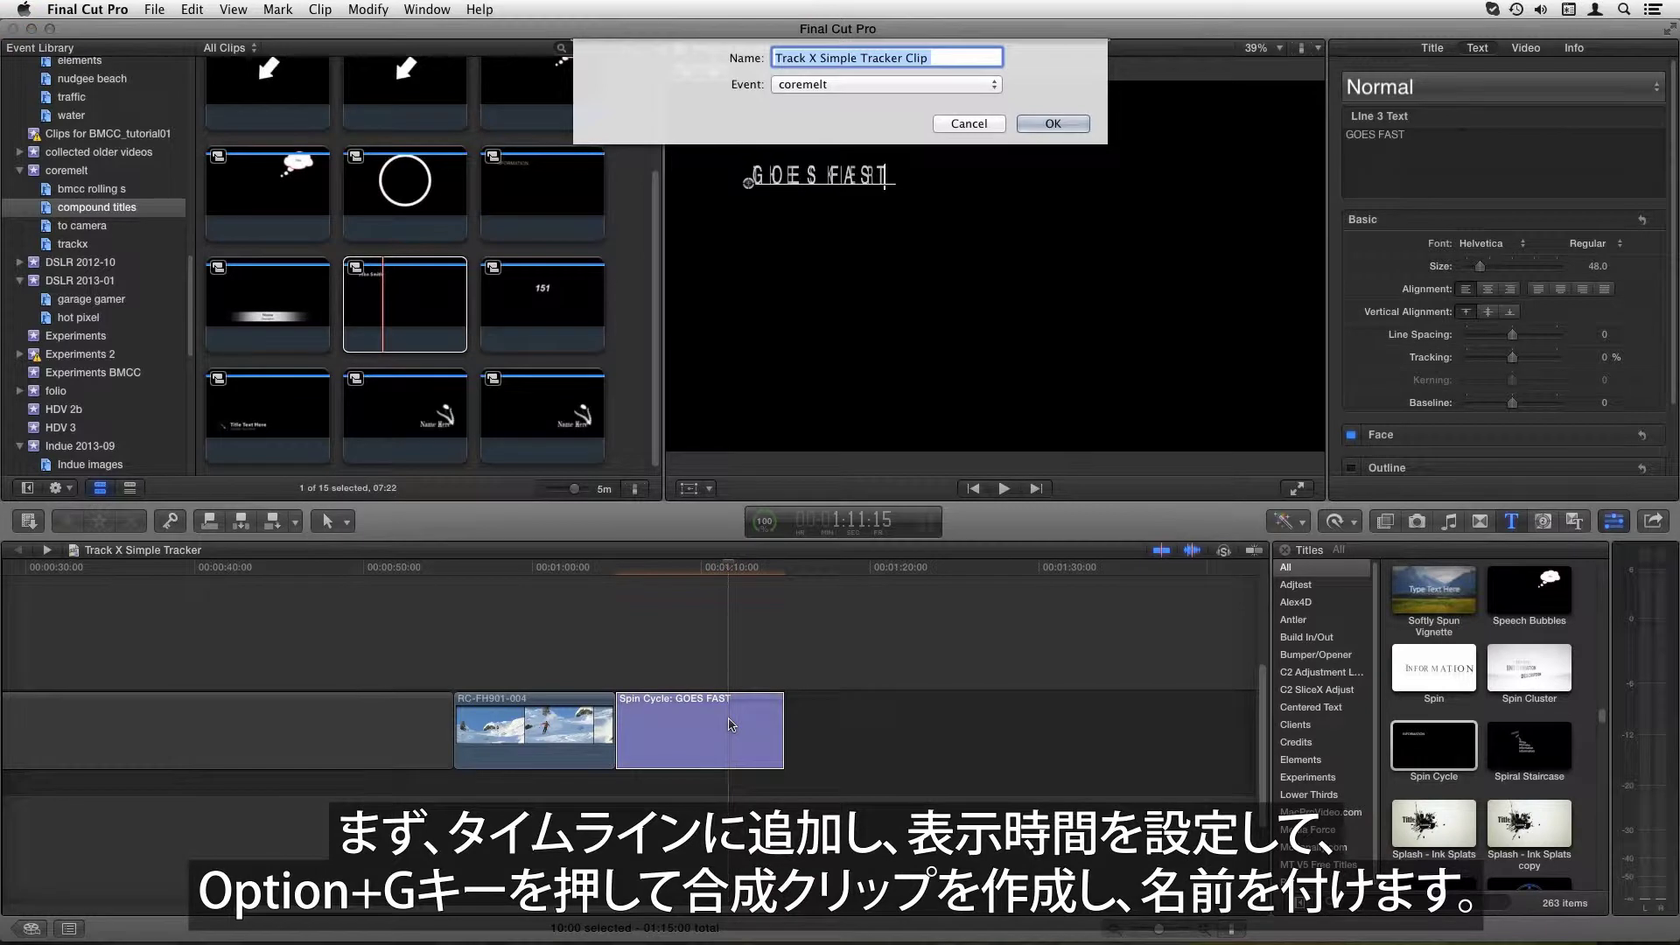
type("compound titles")
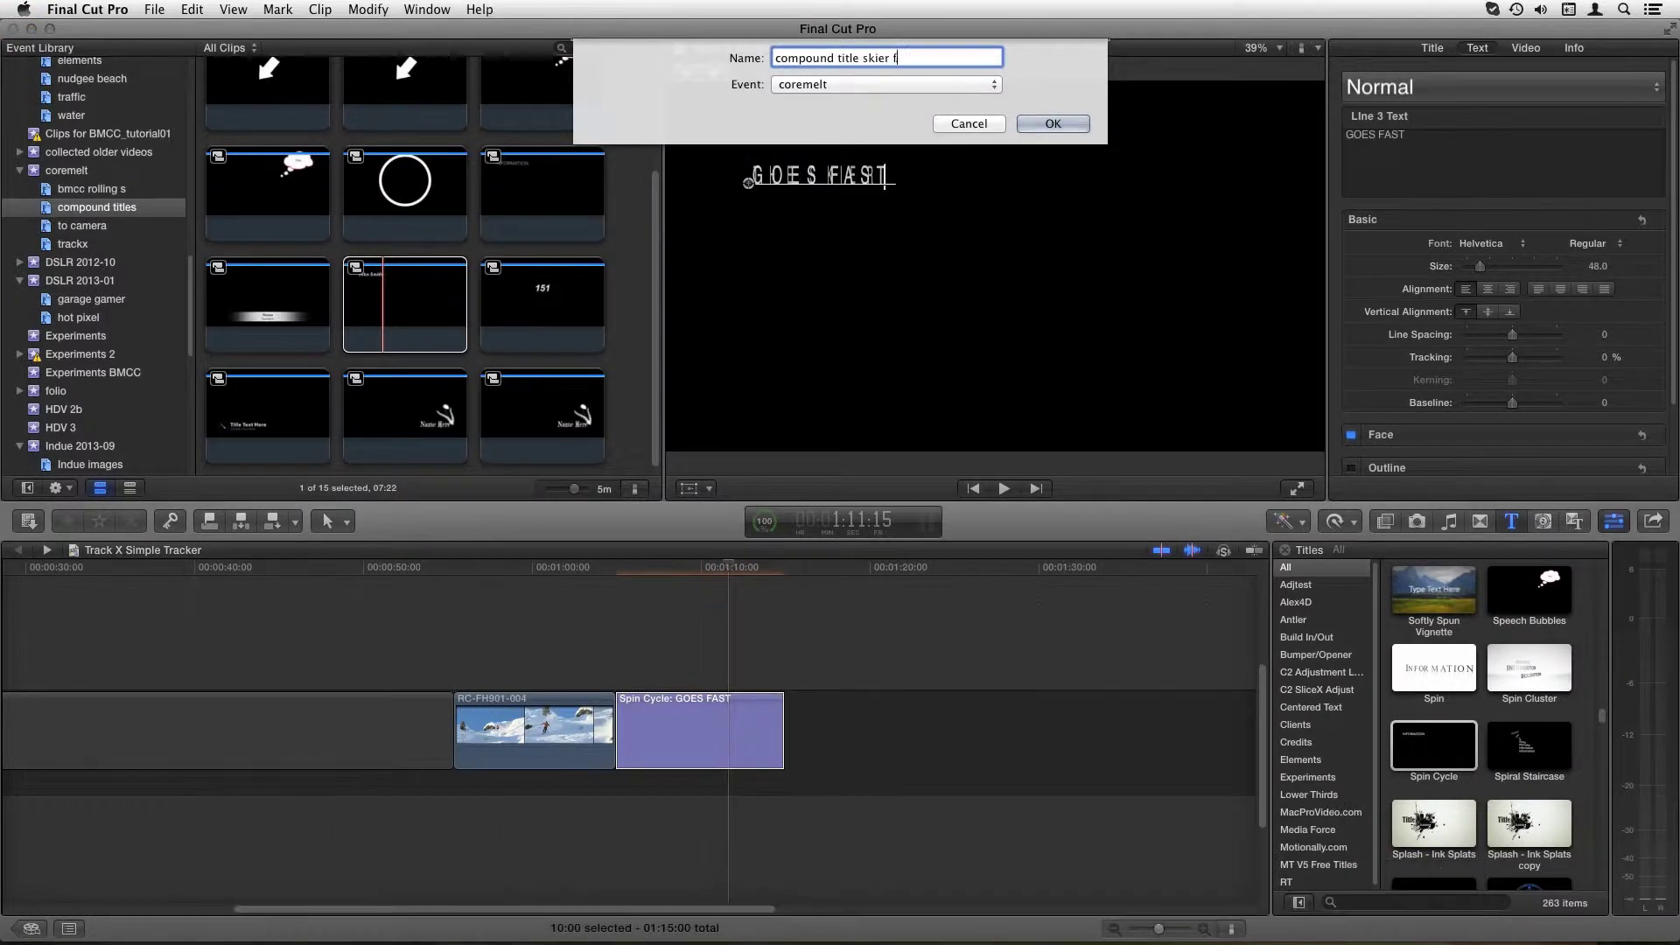
key("Return")
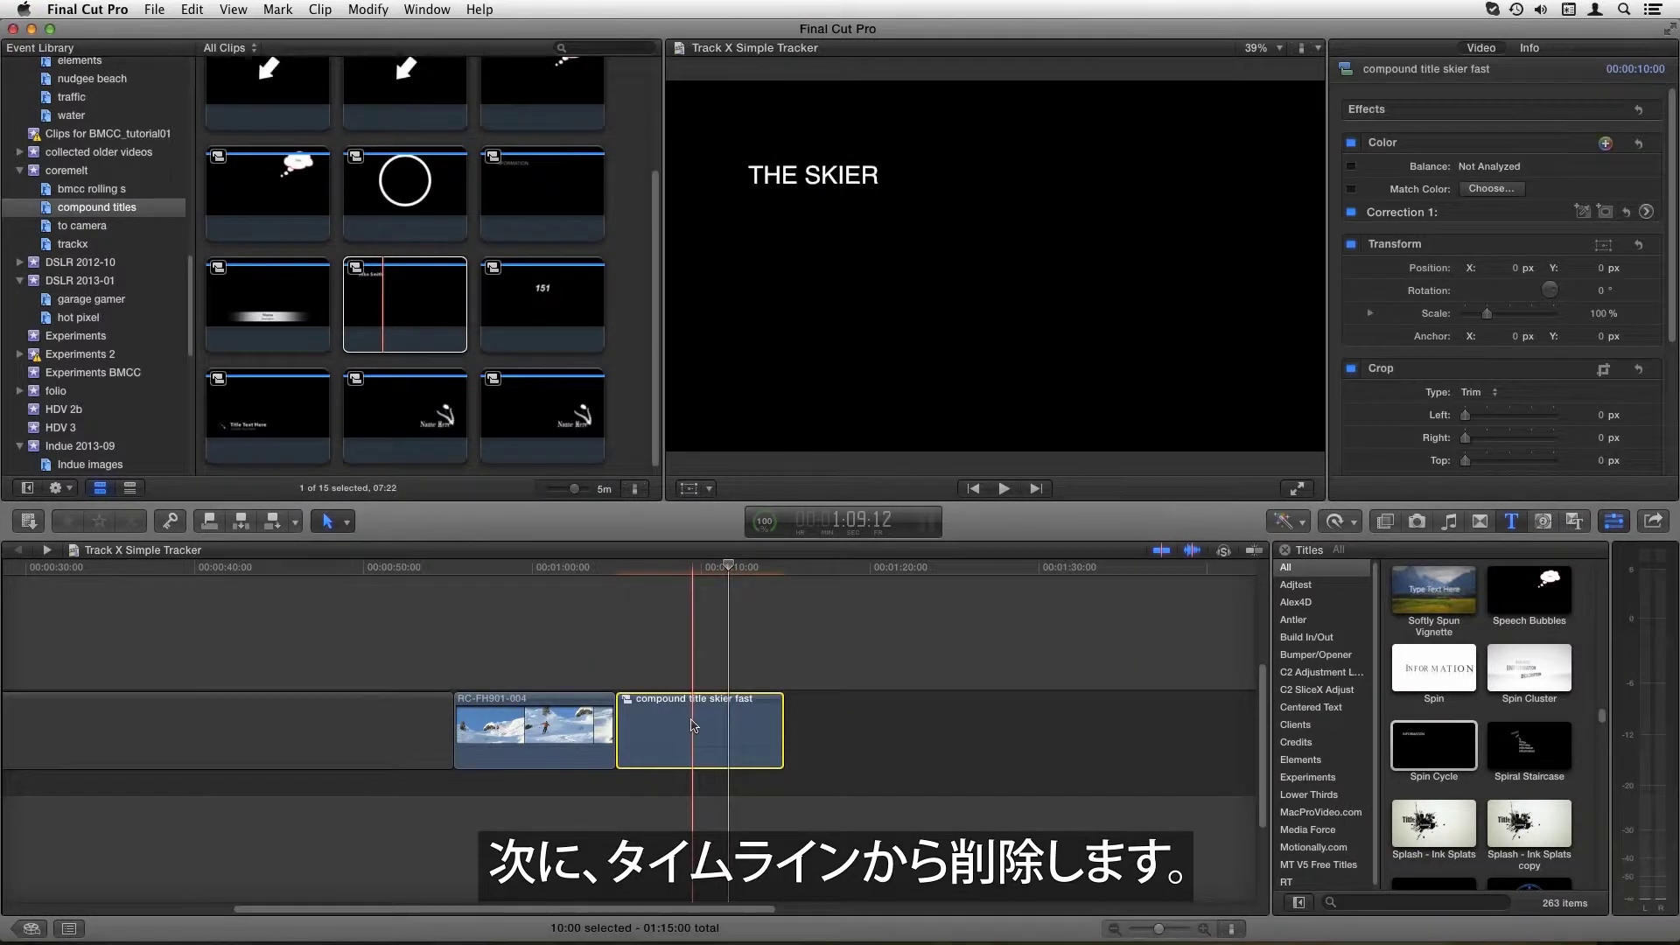
key("Delete")
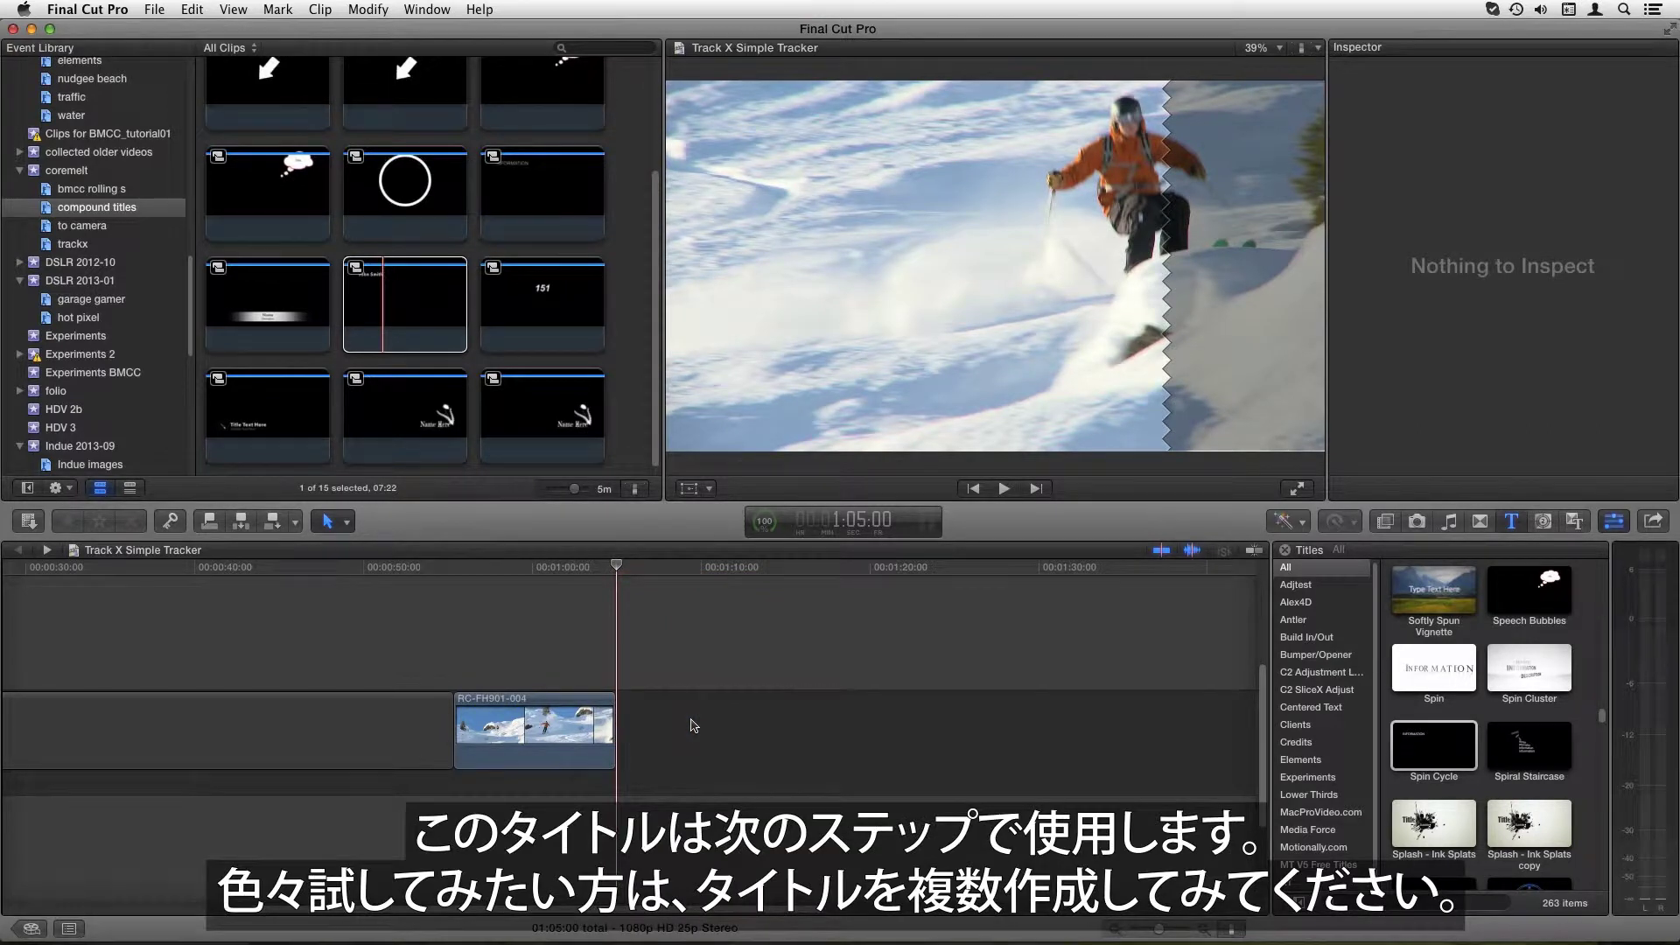
Step: Find the Simple Tracker generator among the C2 TrackX generators
left_click(350, 350)
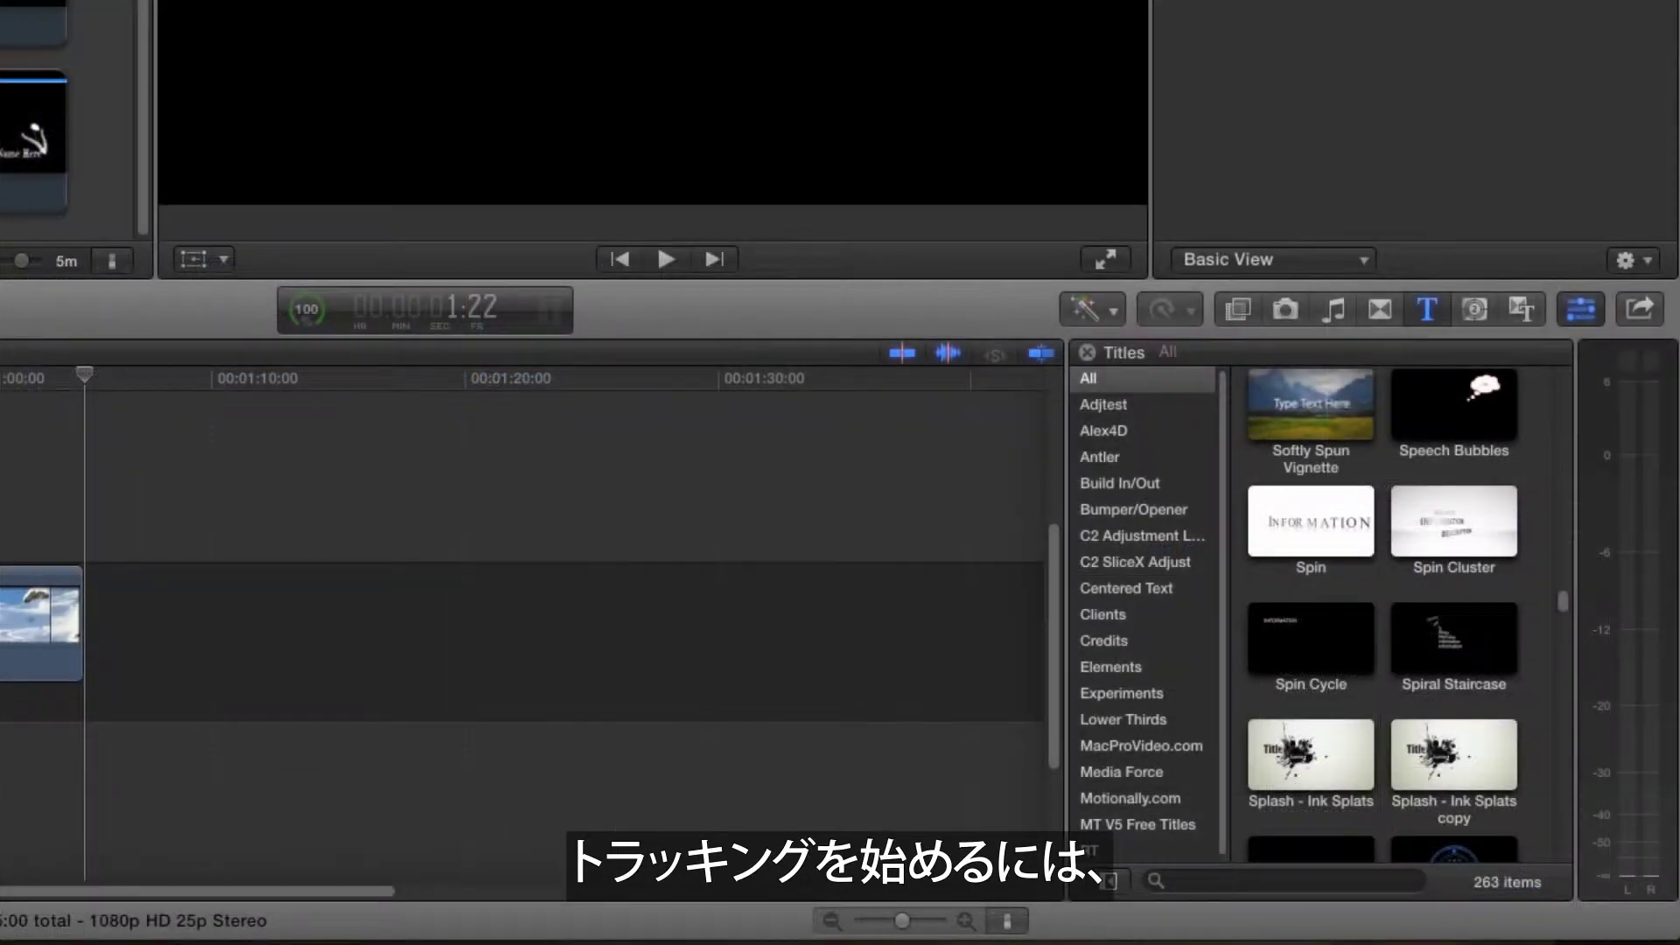
left_click(1479, 310)
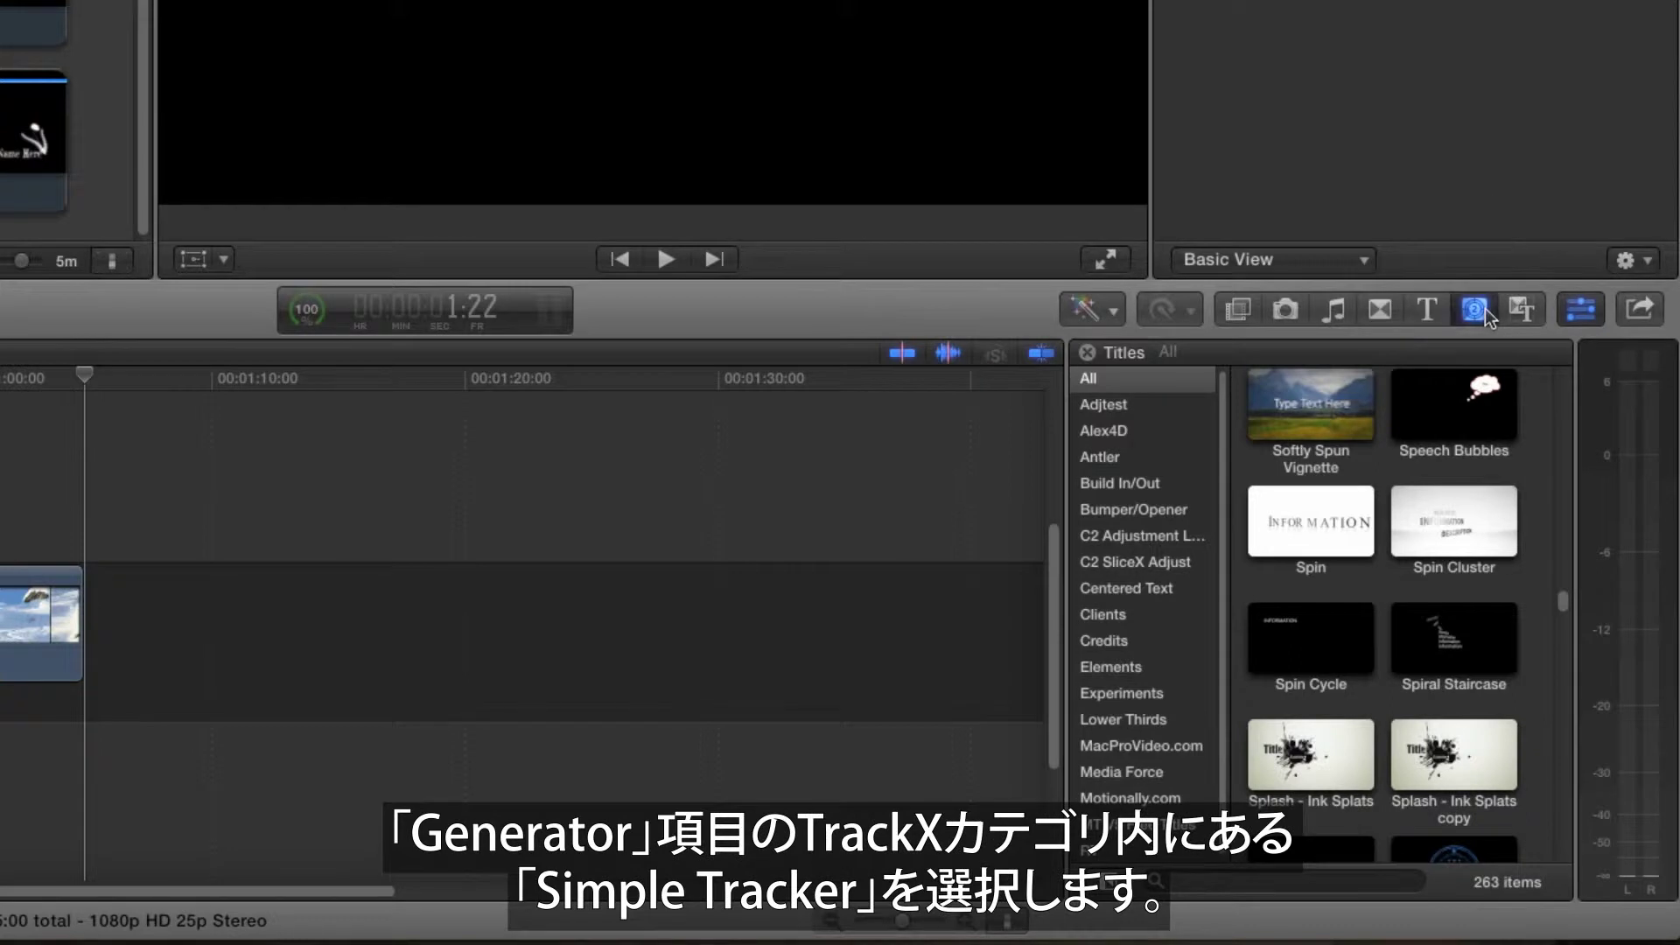
left_click(1154, 517)
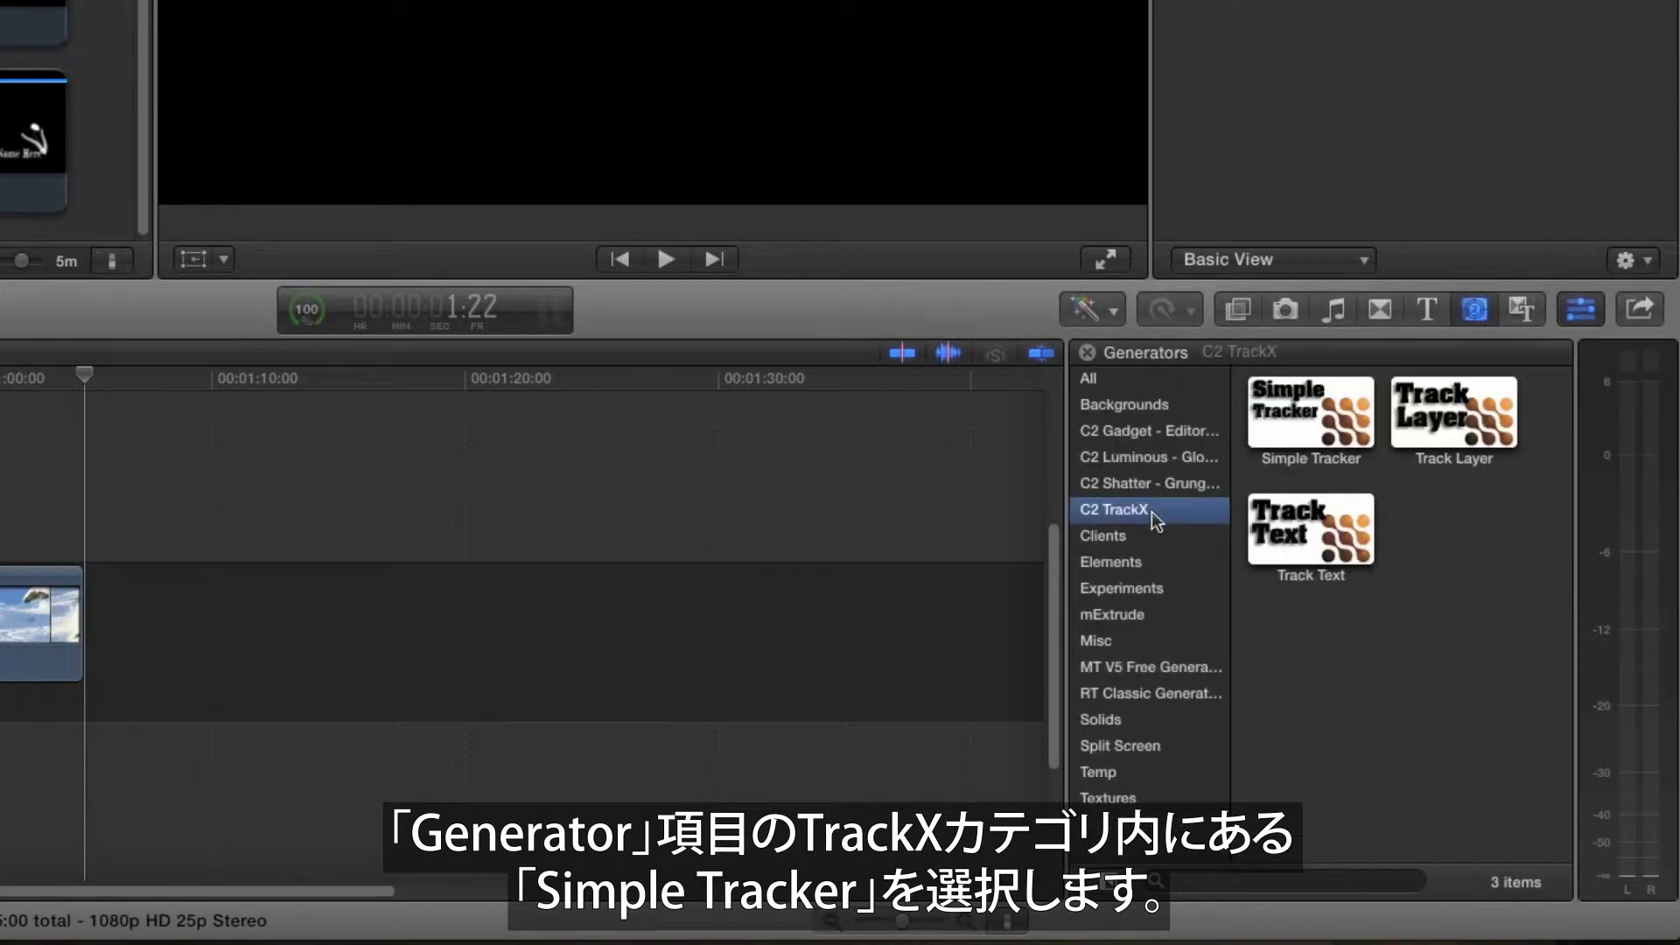
left_click(1304, 427)
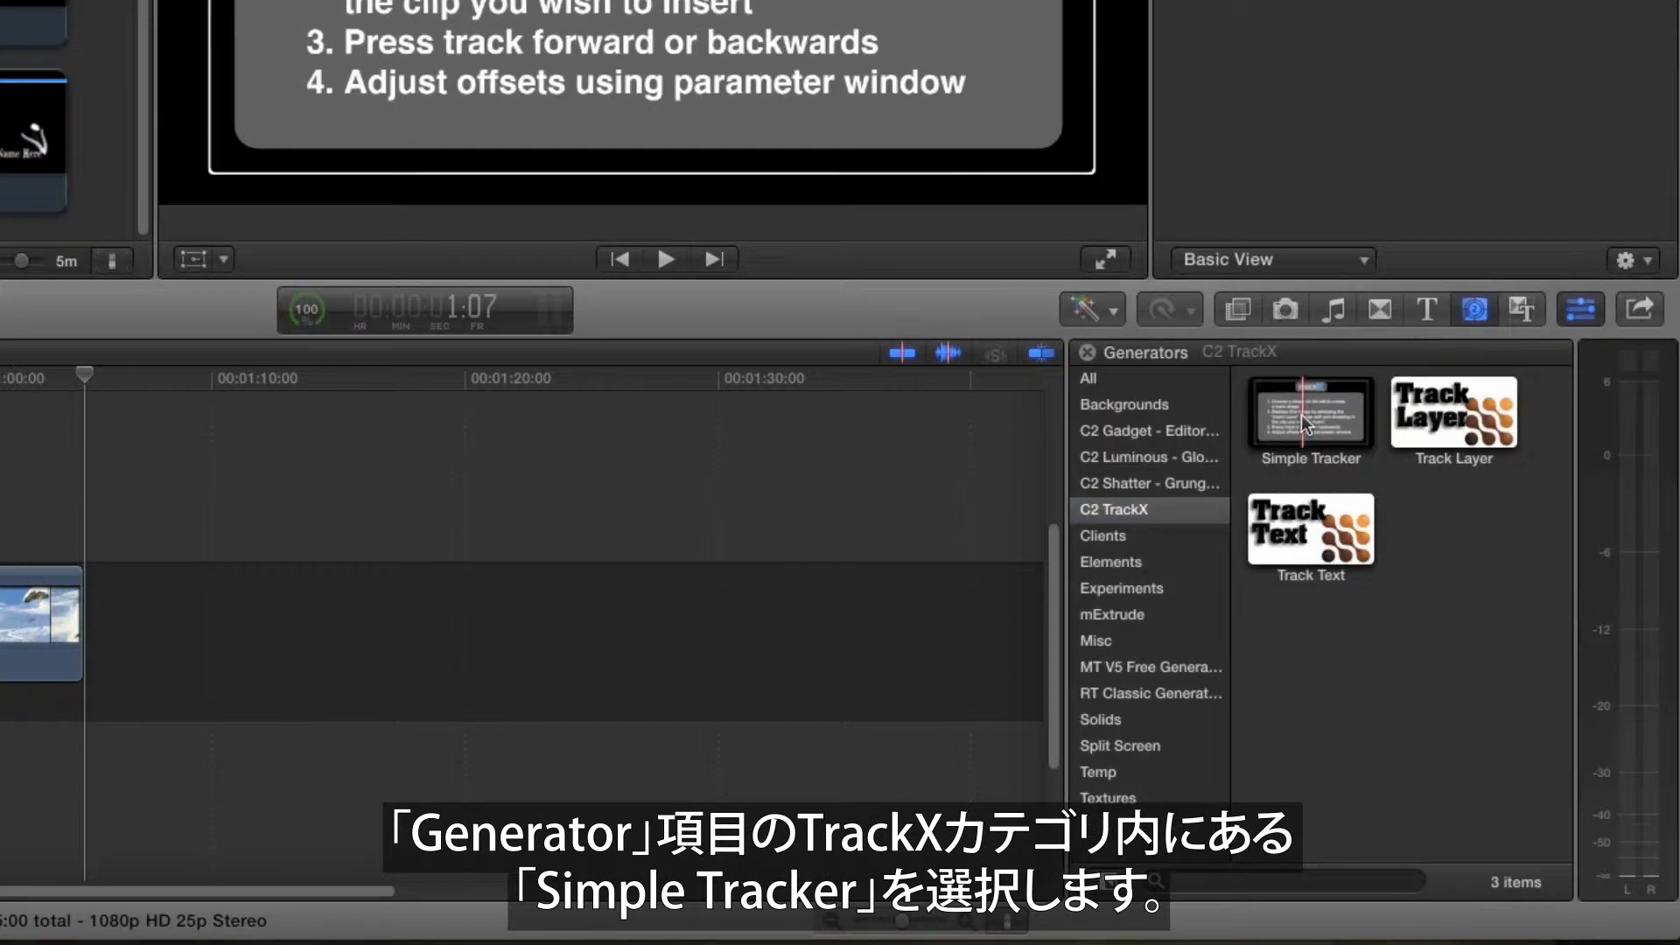
Step: Connect Simple Tracker above the skier clip, trim it to the clip's end, and select it
left_click_drag(1300, 413, 0, 492)
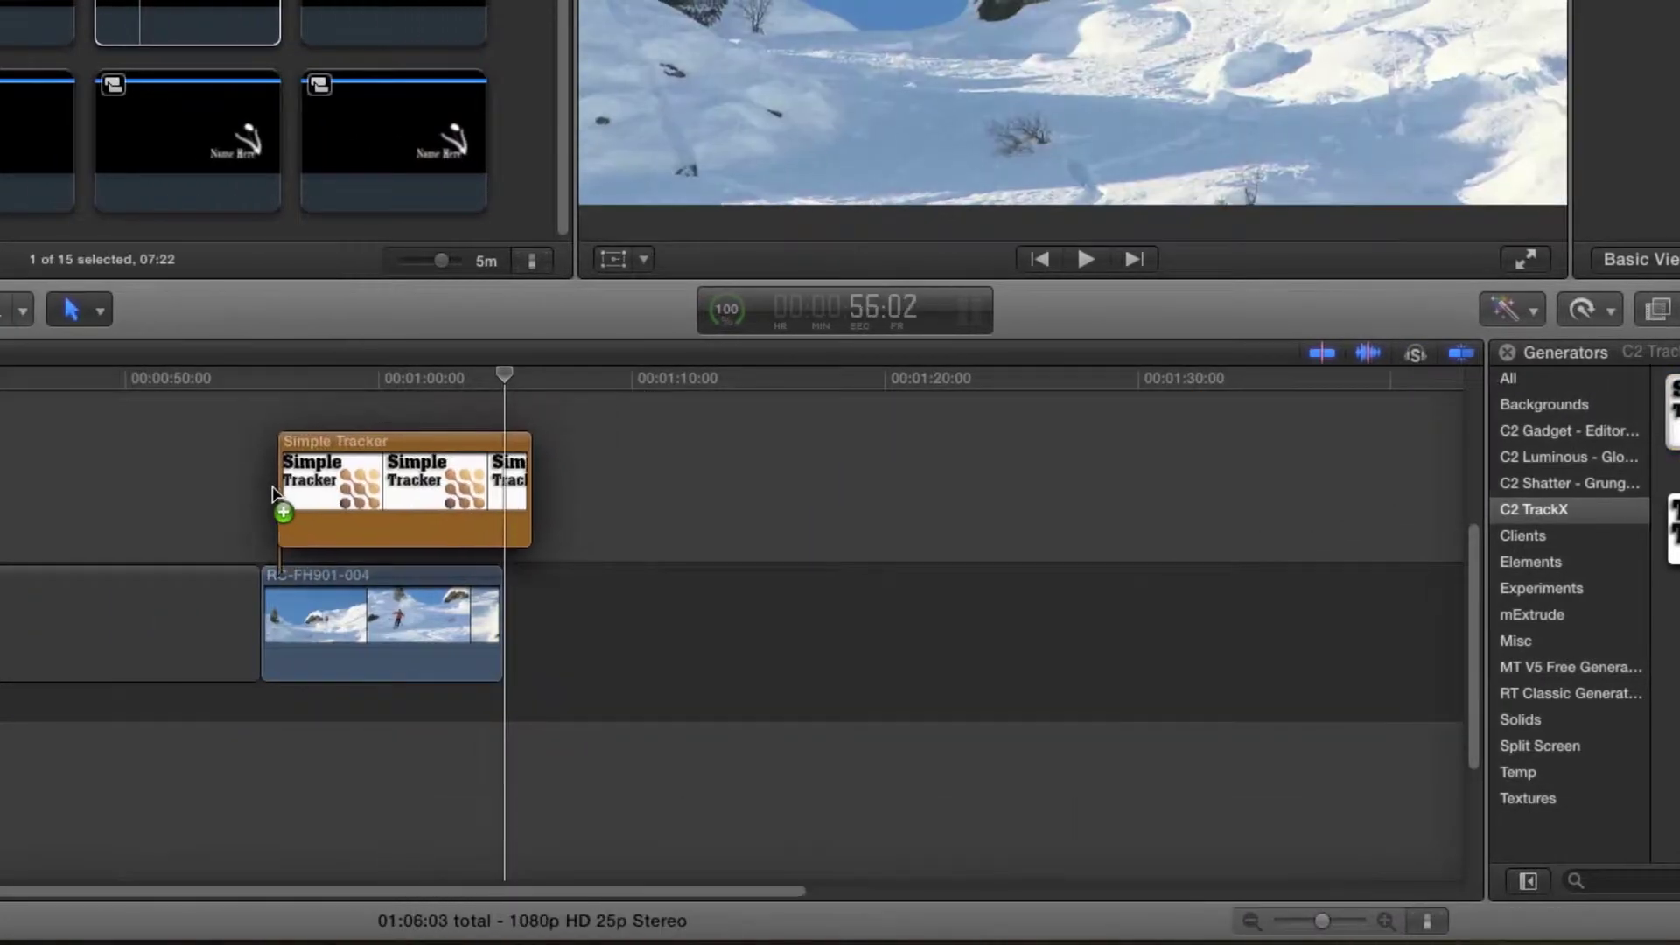
left_click_drag(273, 491, 271, 497)
left_click_drag(510, 500, 502, 500)
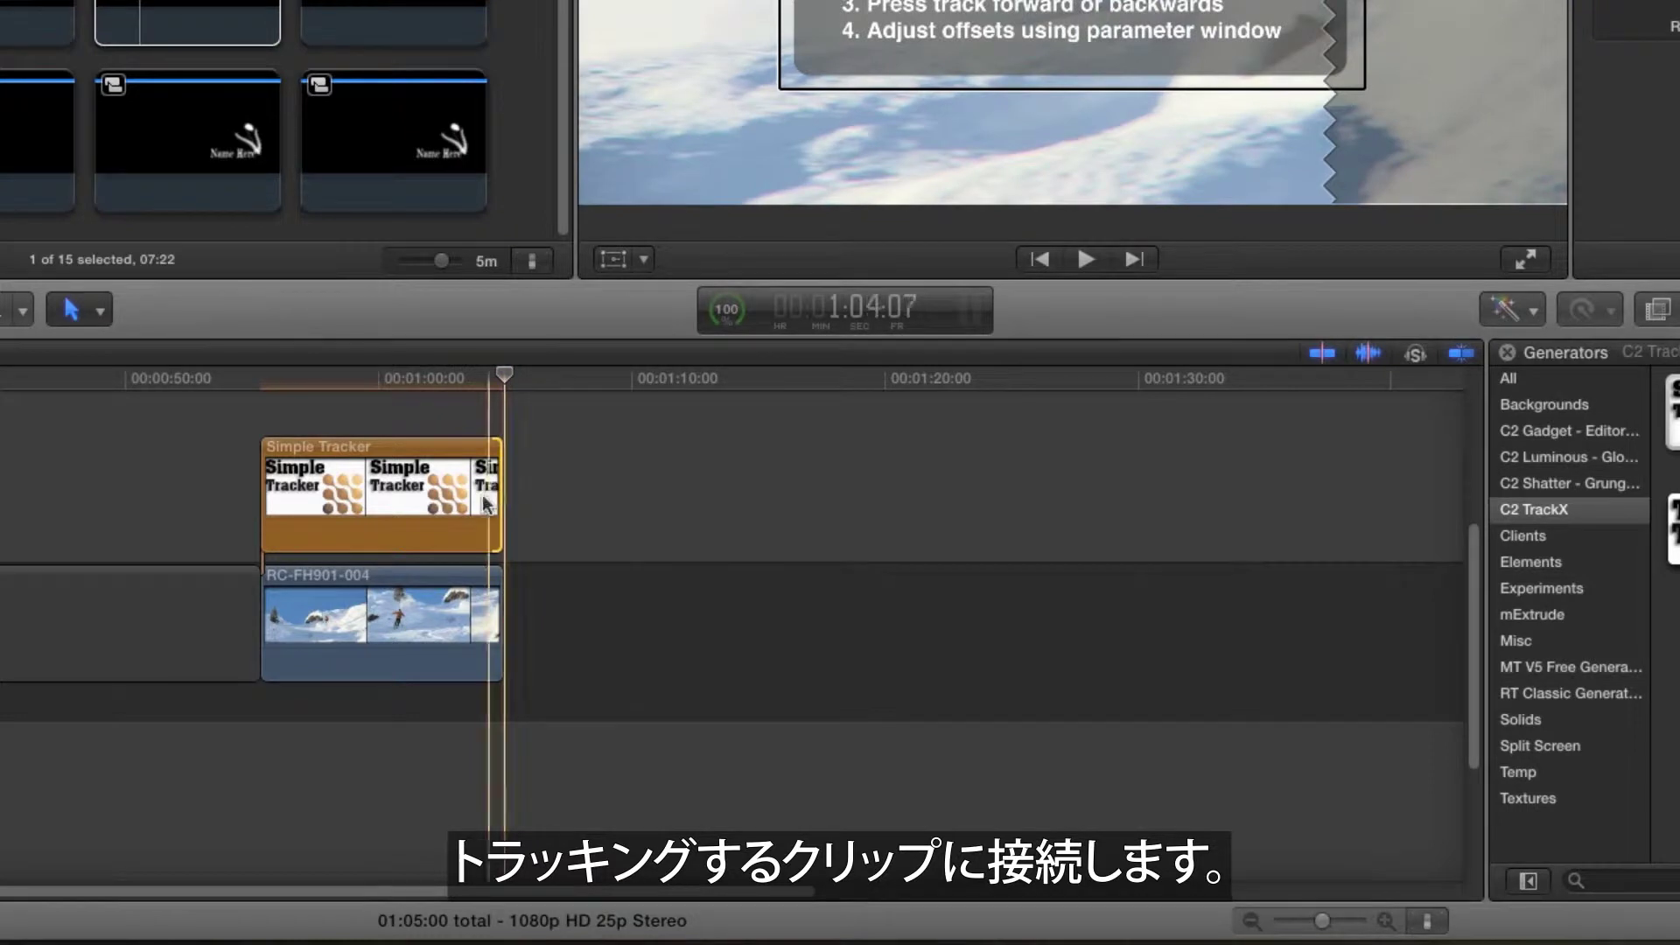
left_click(353, 495)
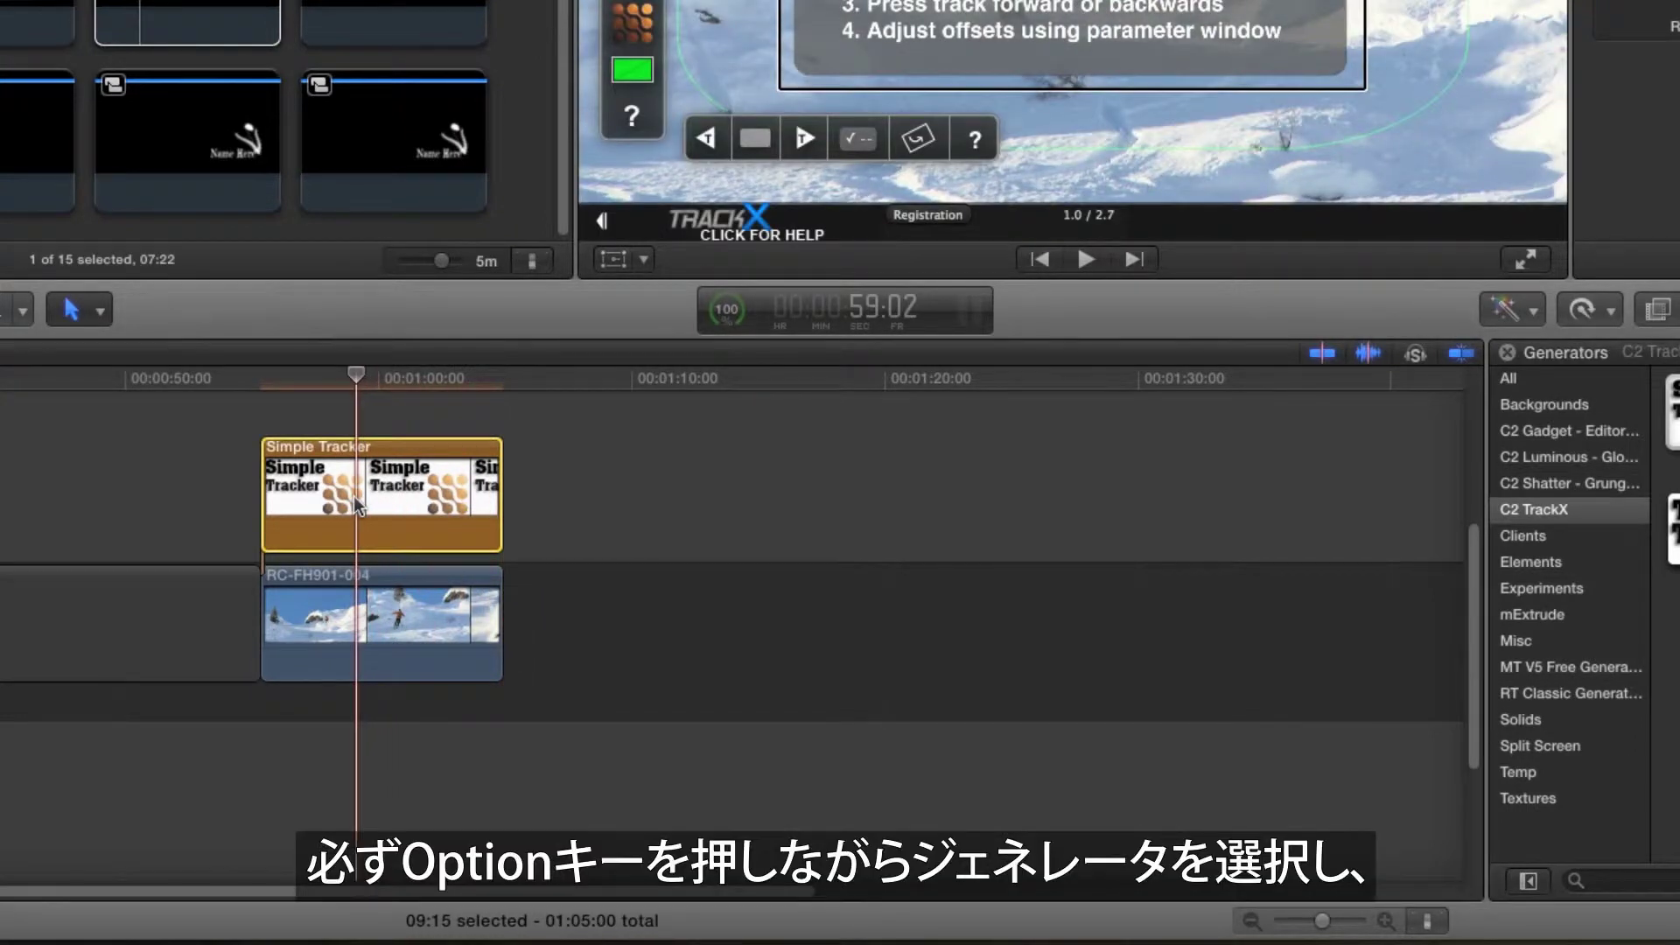
key("Up")
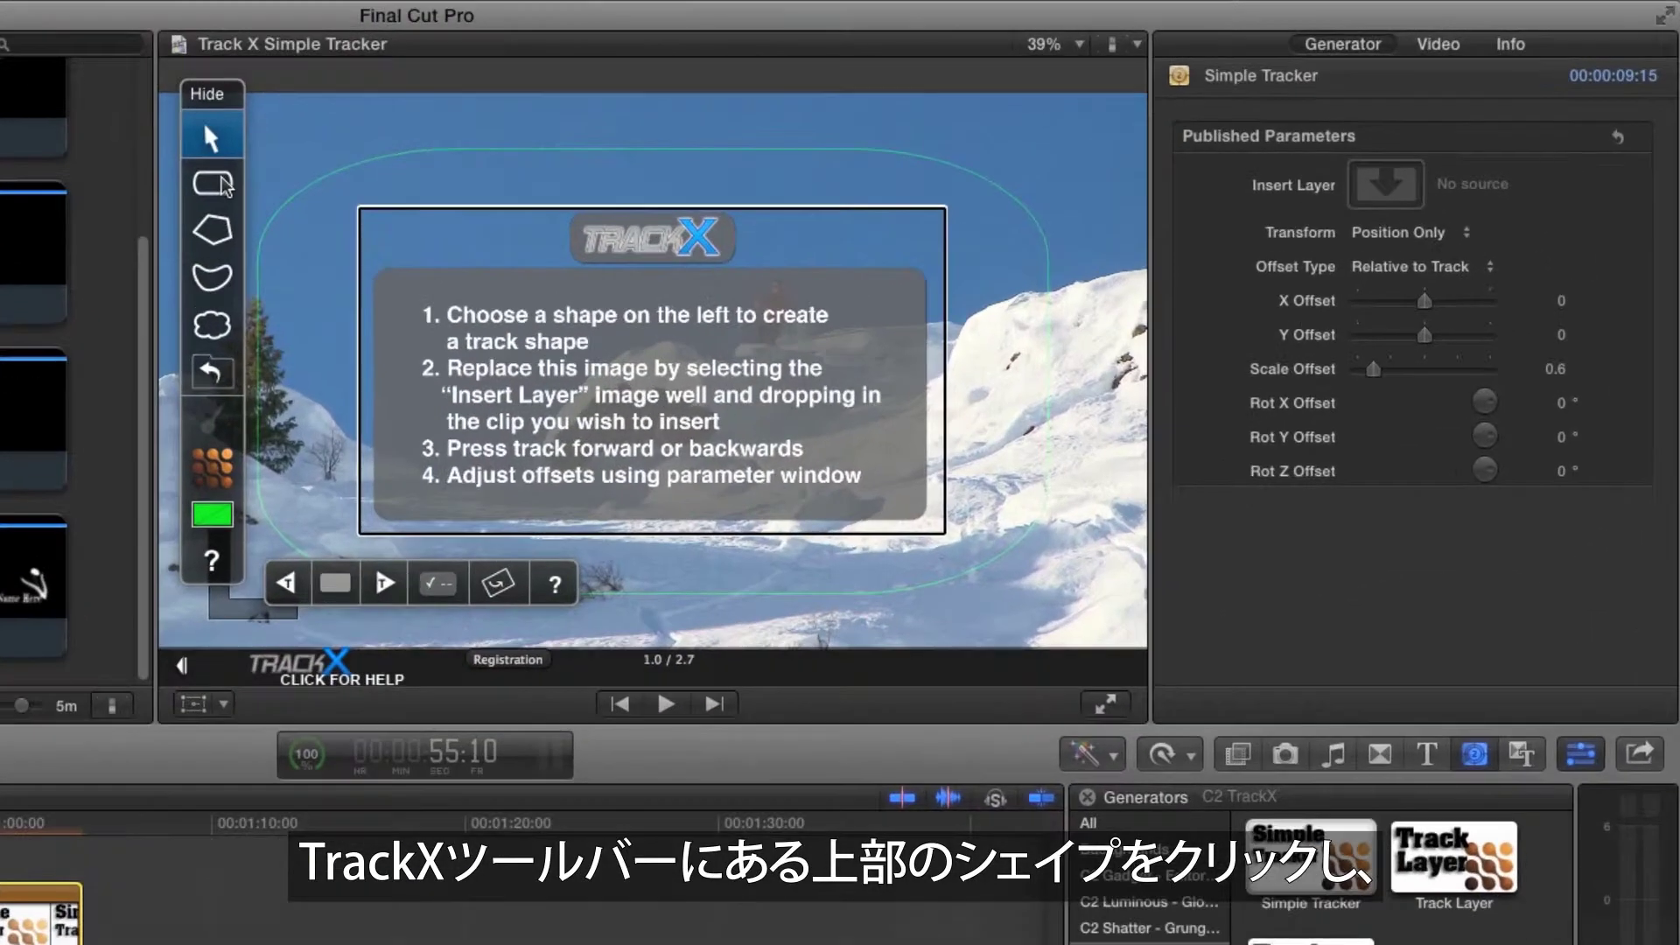
Step: Draw a rounded-rectangle tracking box around the skier in the viewer
left_click(517, 156)
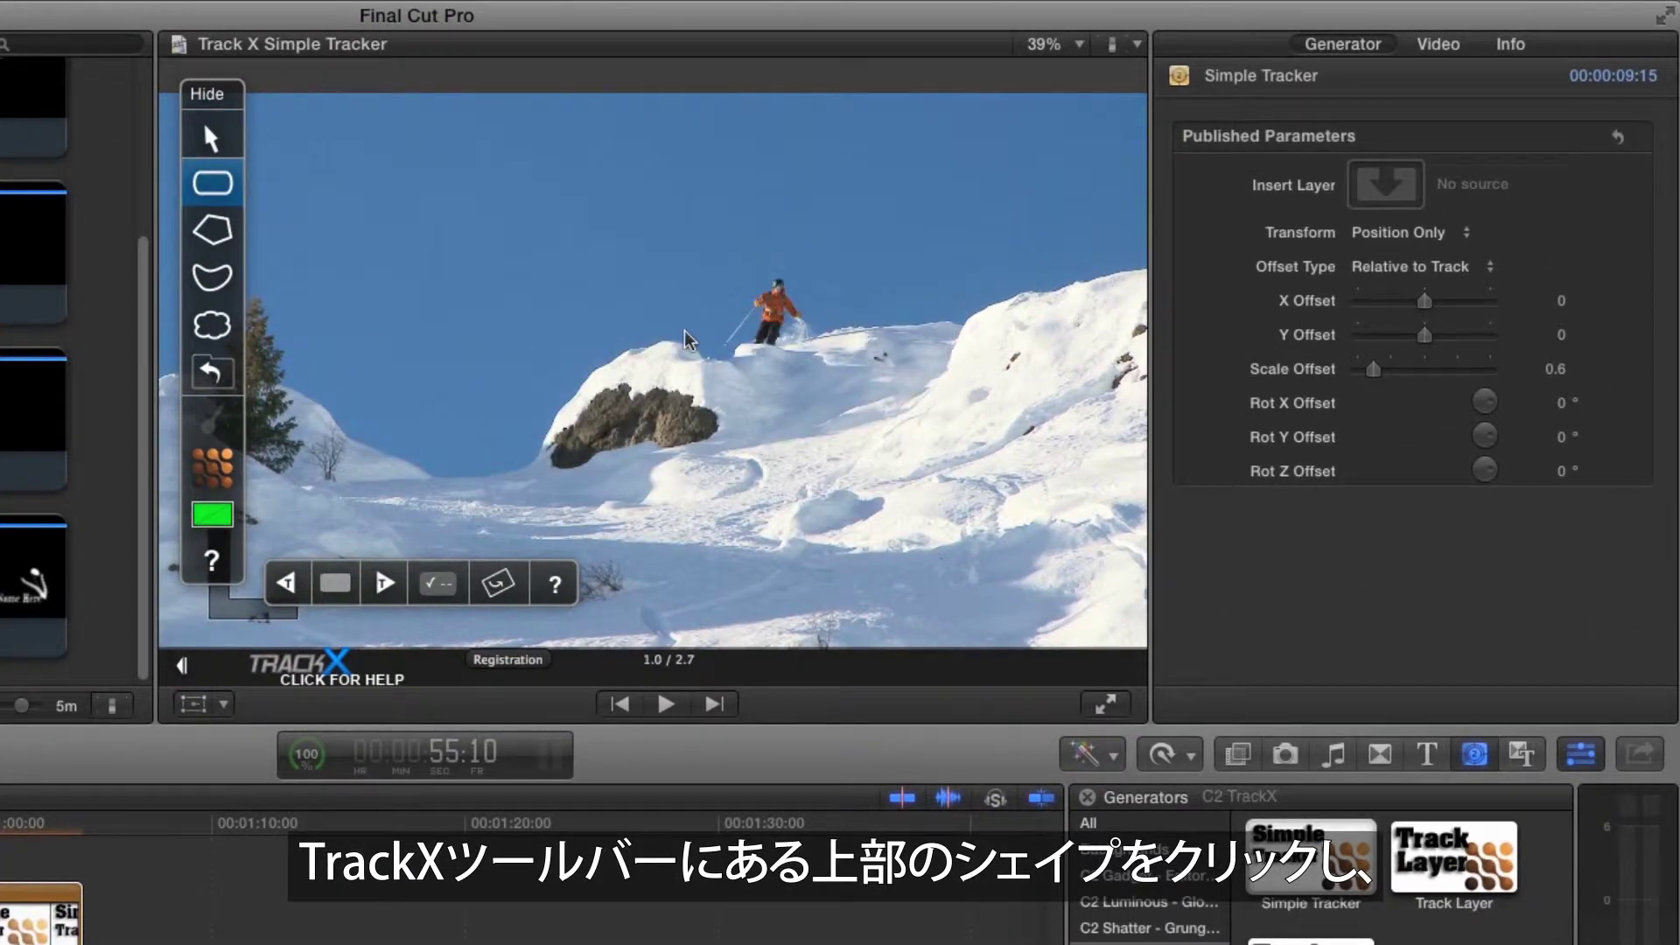
left_click_drag(764, 282, 787, 323)
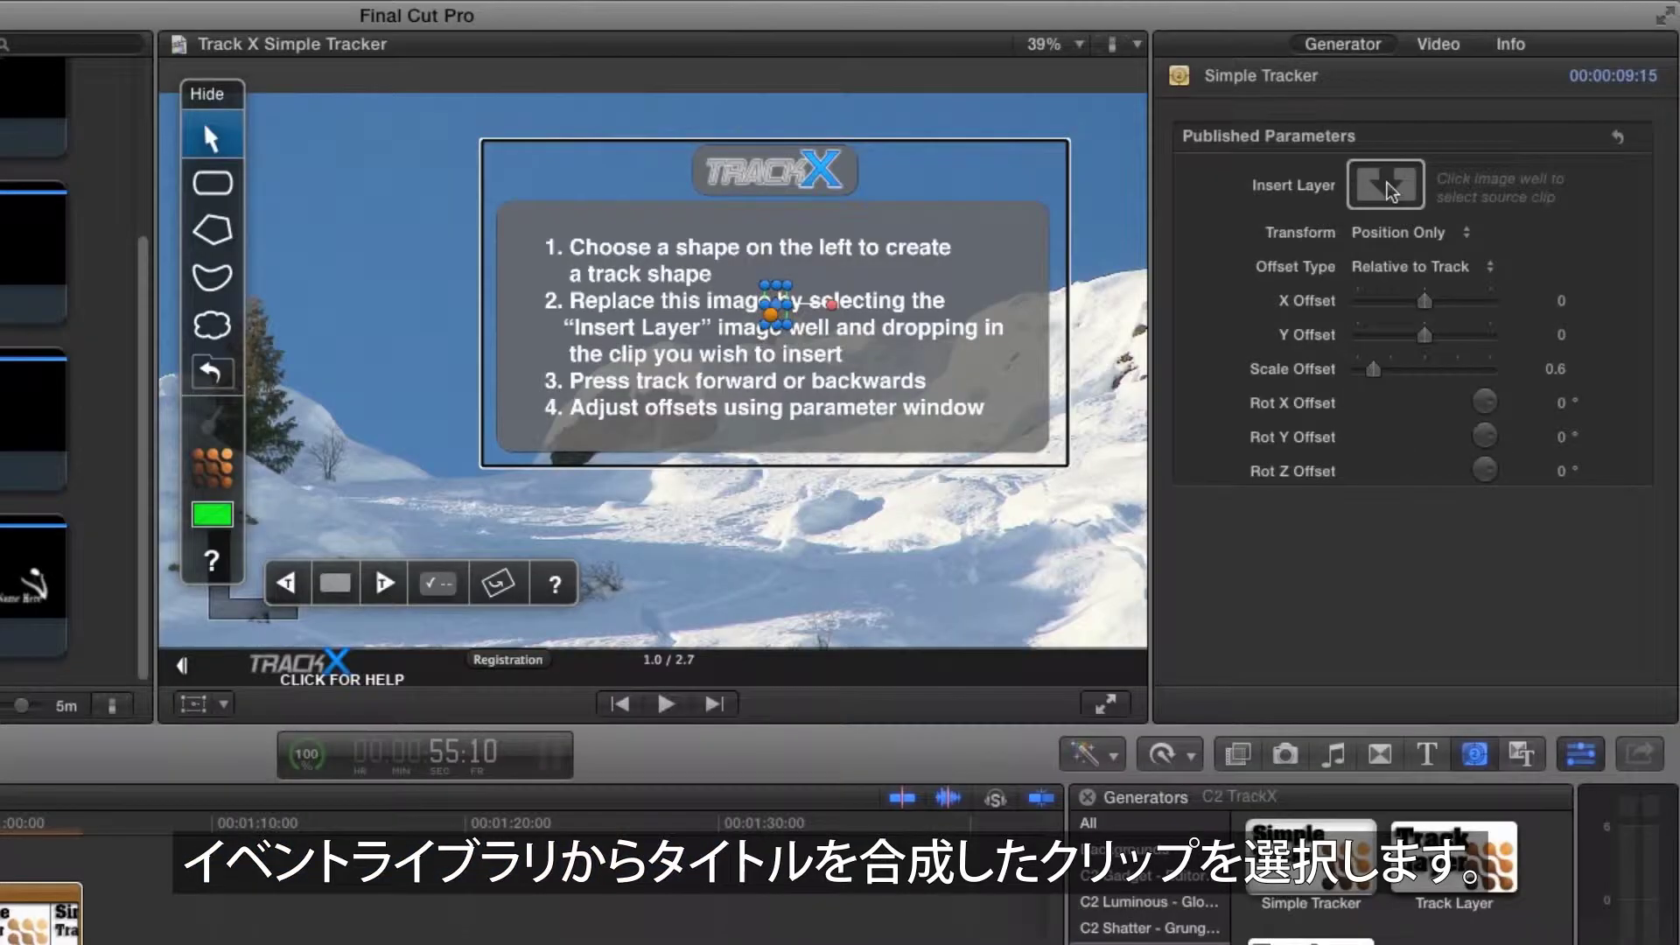
Step: Use the THE SKIER compound title from the coremelt event as the Simple Tracker's insert layer
left_click(1247, 281)
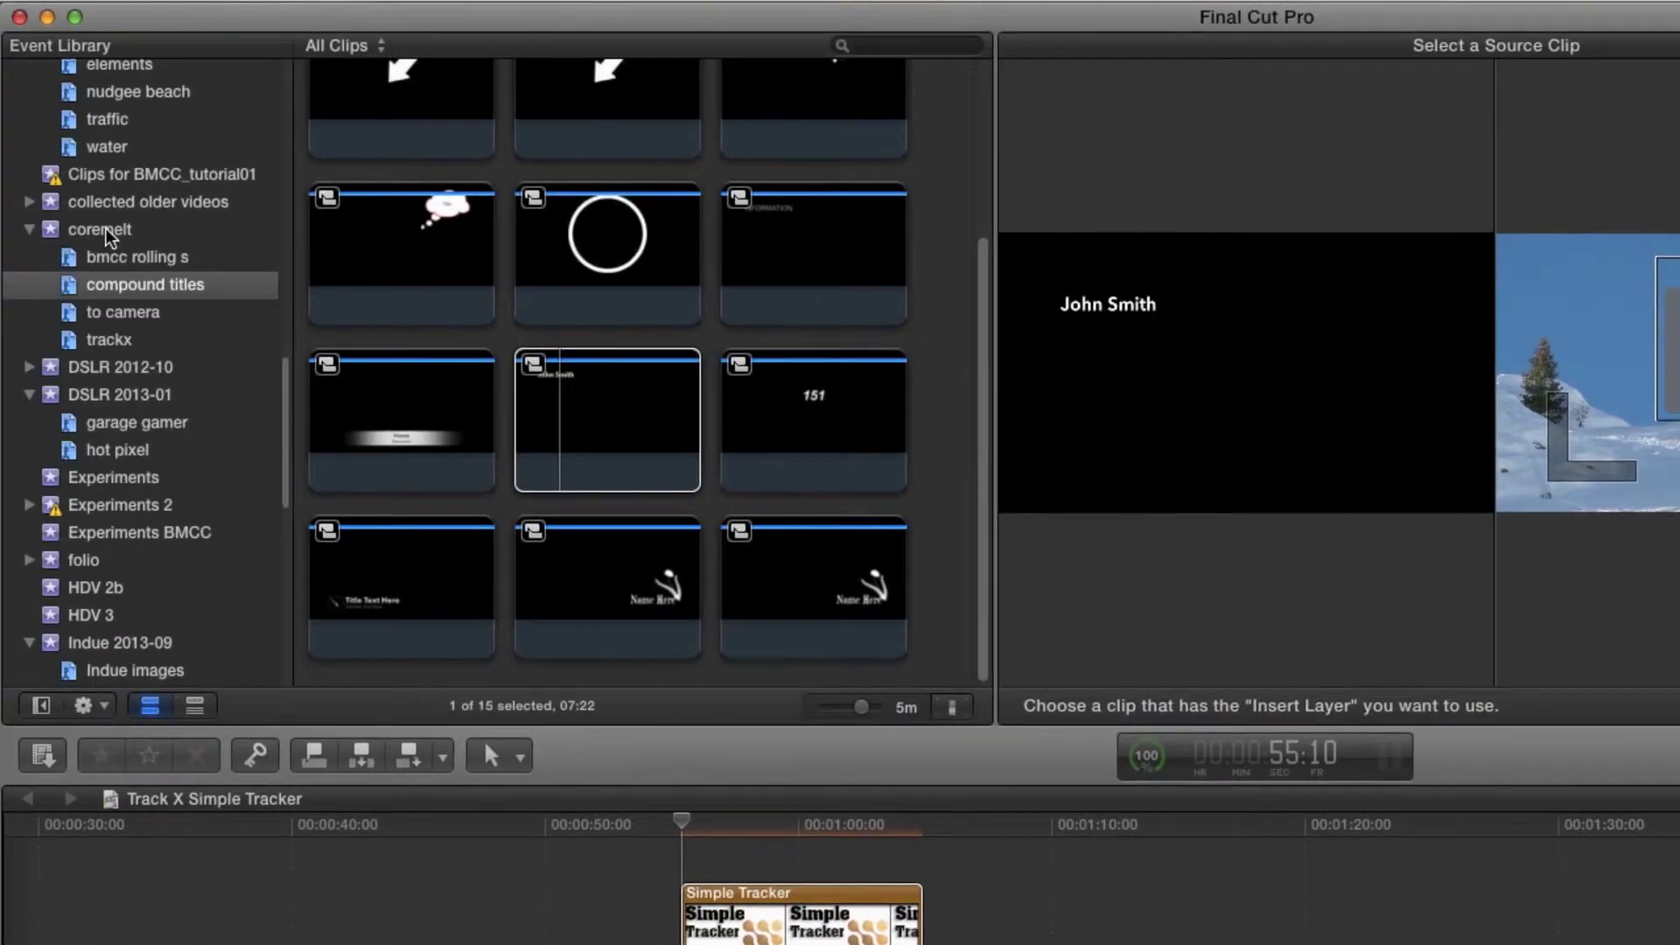
left_click(106, 230)
left_click(406, 627)
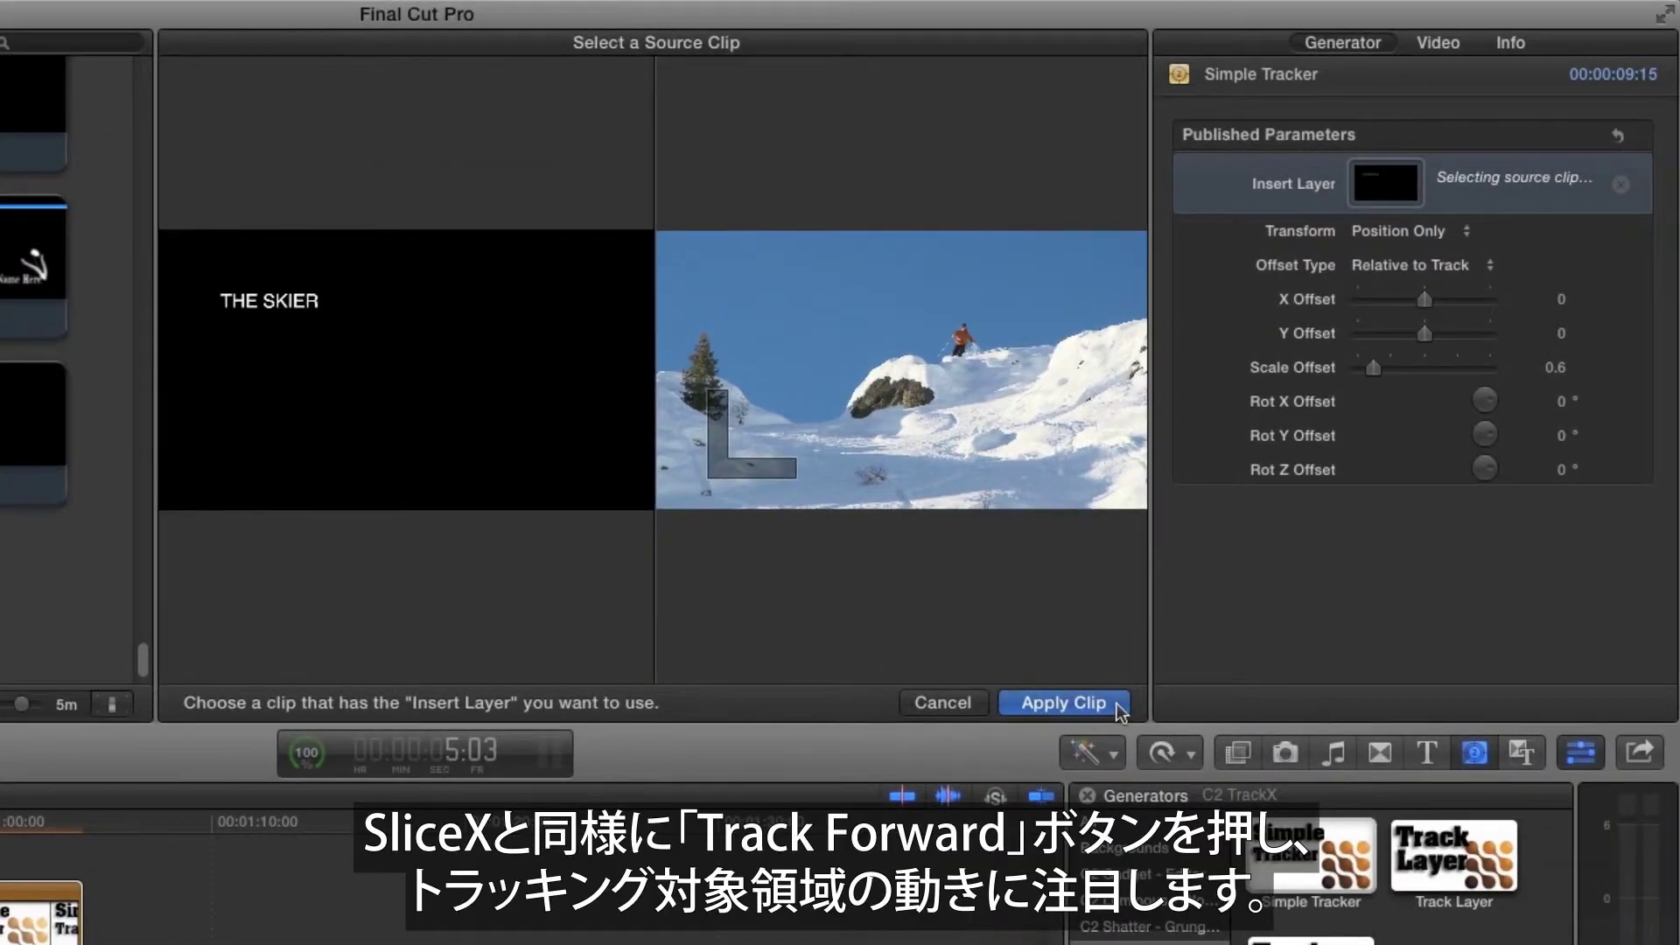
left_click(1117, 705)
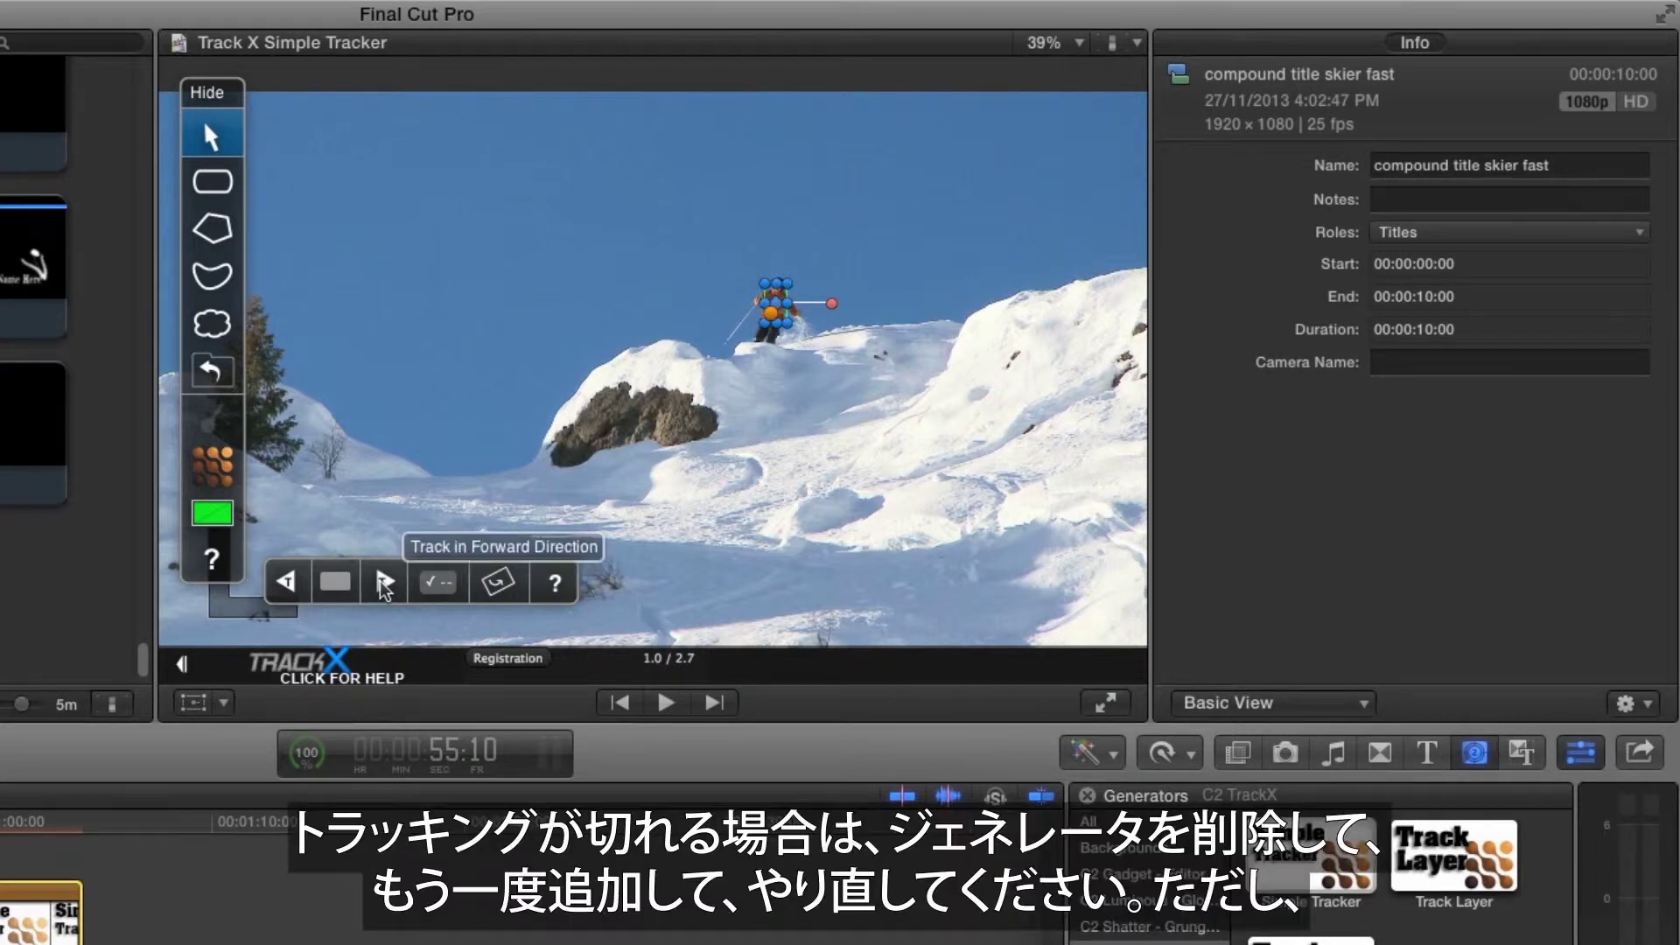
Step: Track the skier forward through the whole shot
left_click(385, 584)
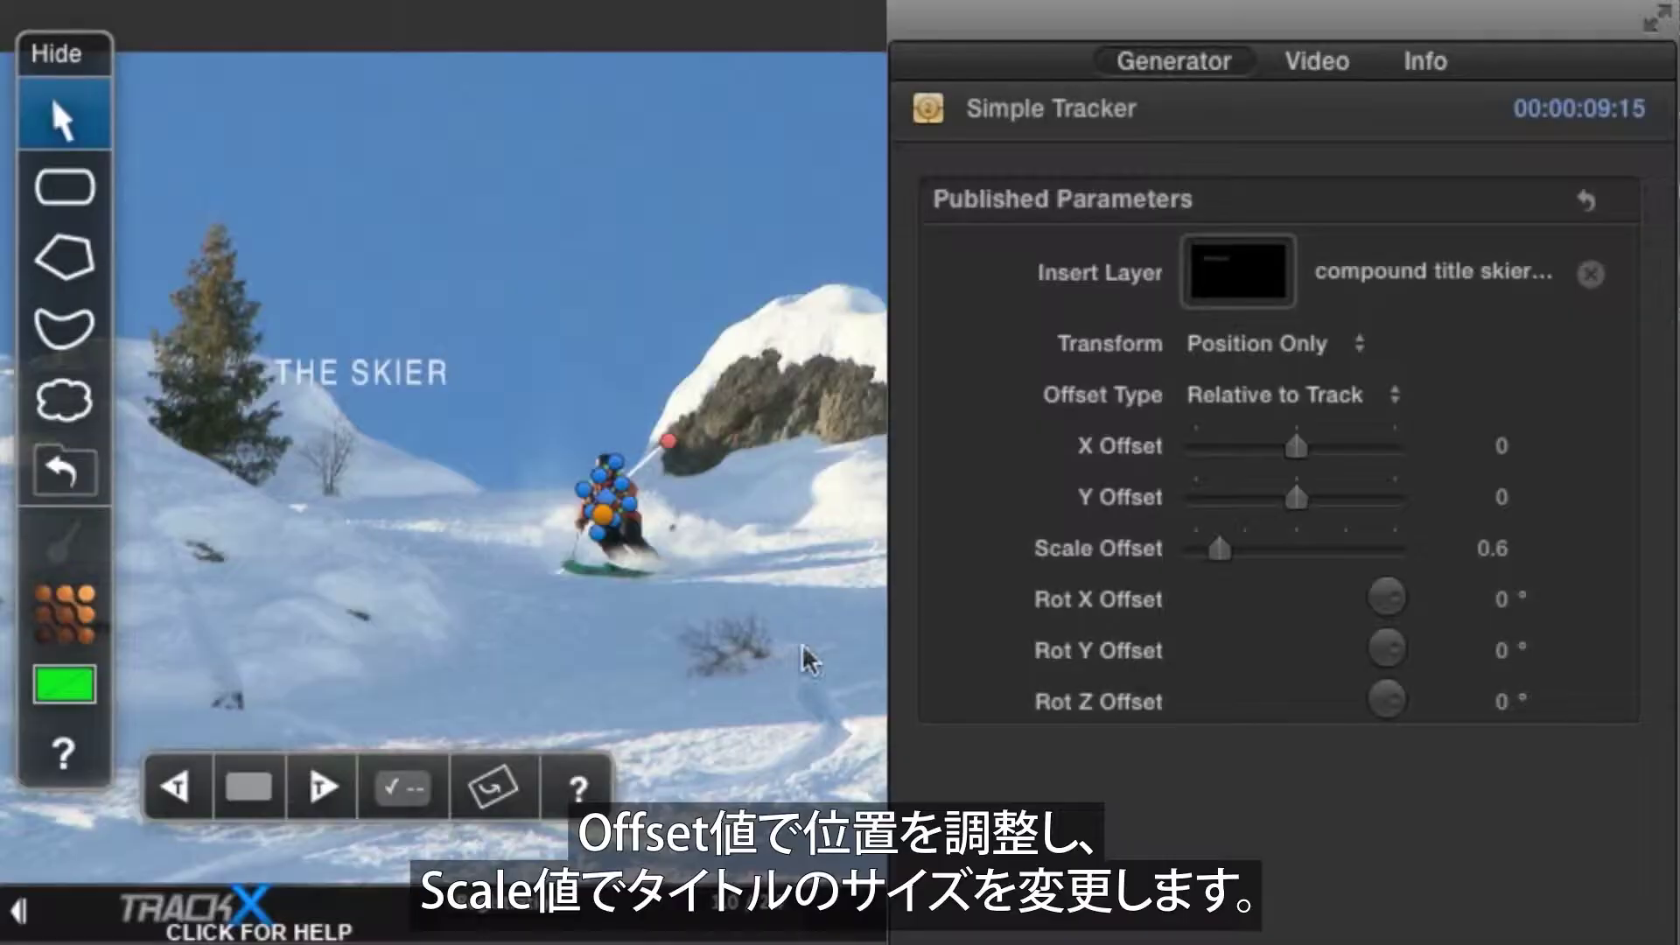
Step: Set the tracker offsets to X 0.26, Y −0.06, scale 1.02 and review the Transform options
mouse_move(1299, 452)
left_mouse_down()
mouse_move(1315, 459)
mouse_move(1298, 451)
left_mouse_up()
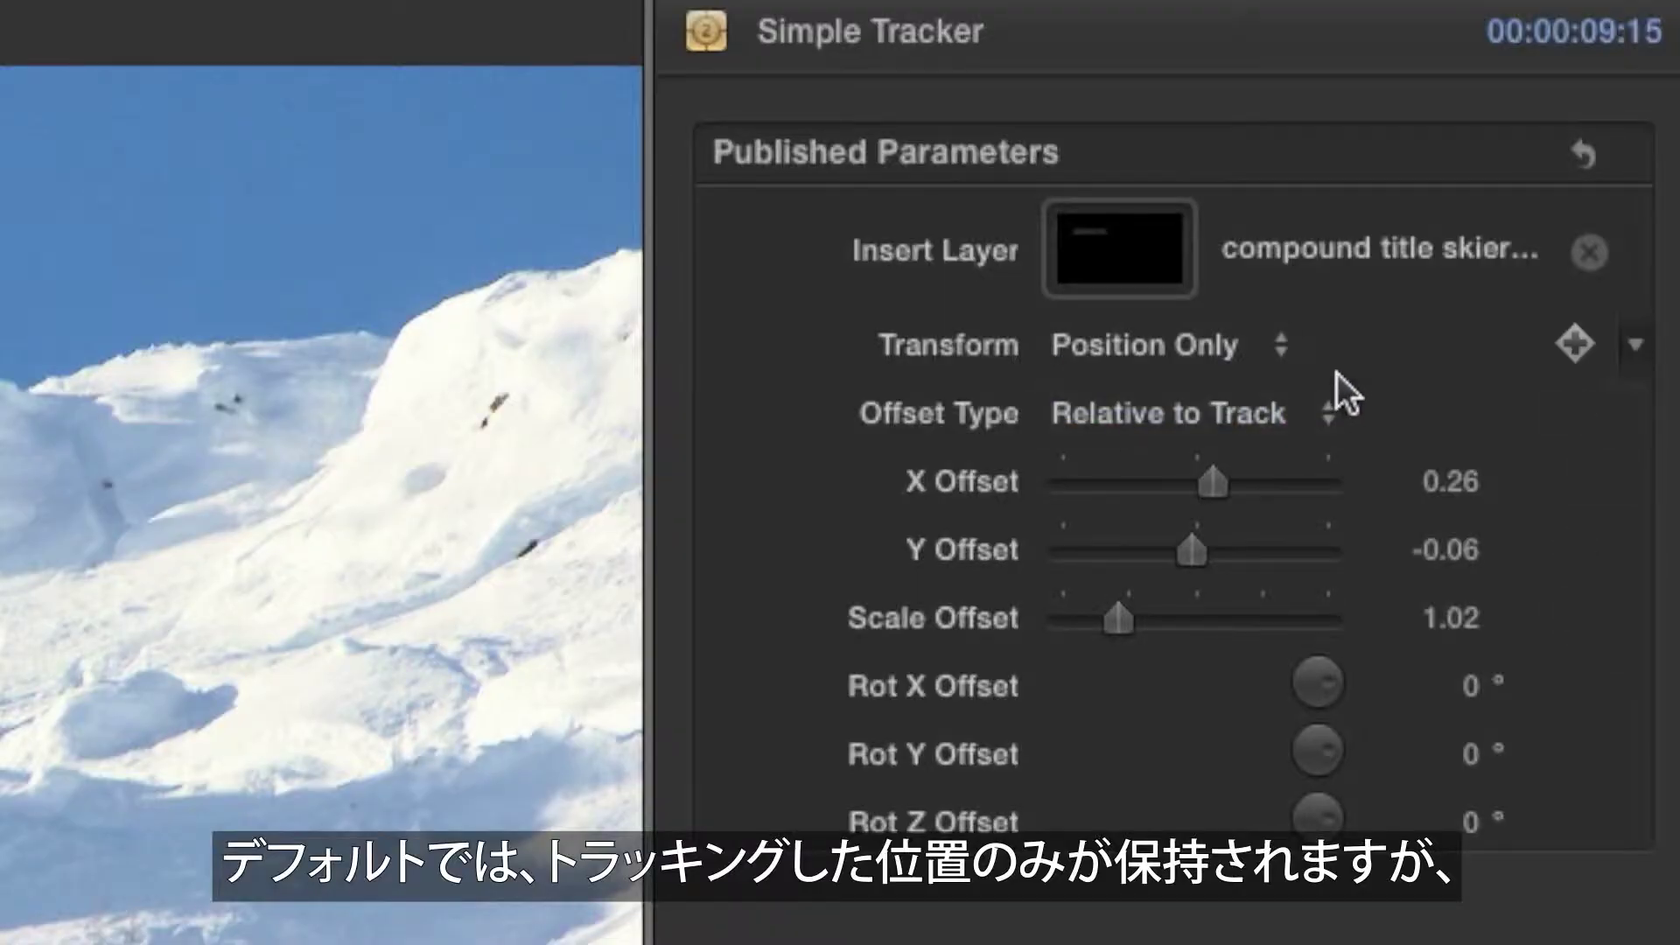
left_click(1283, 350)
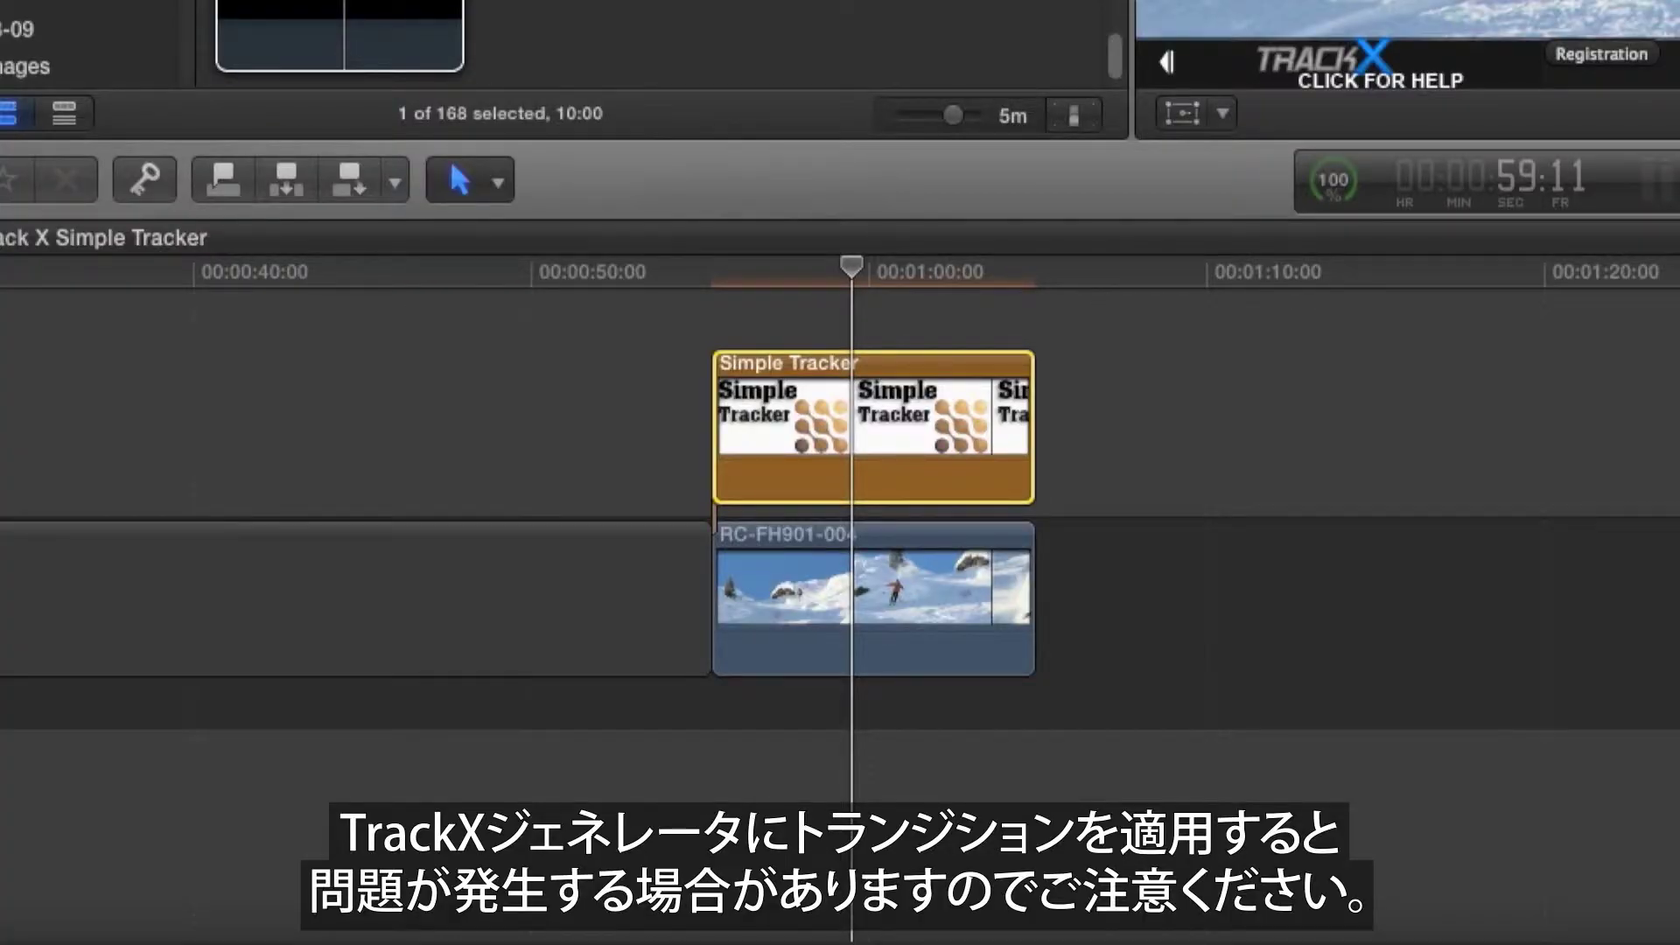
Step: Add a 24-frame opacity fade-in to the Simple Tracker clip in its animation lane
key("super+shift+a")
left_click(894, 401)
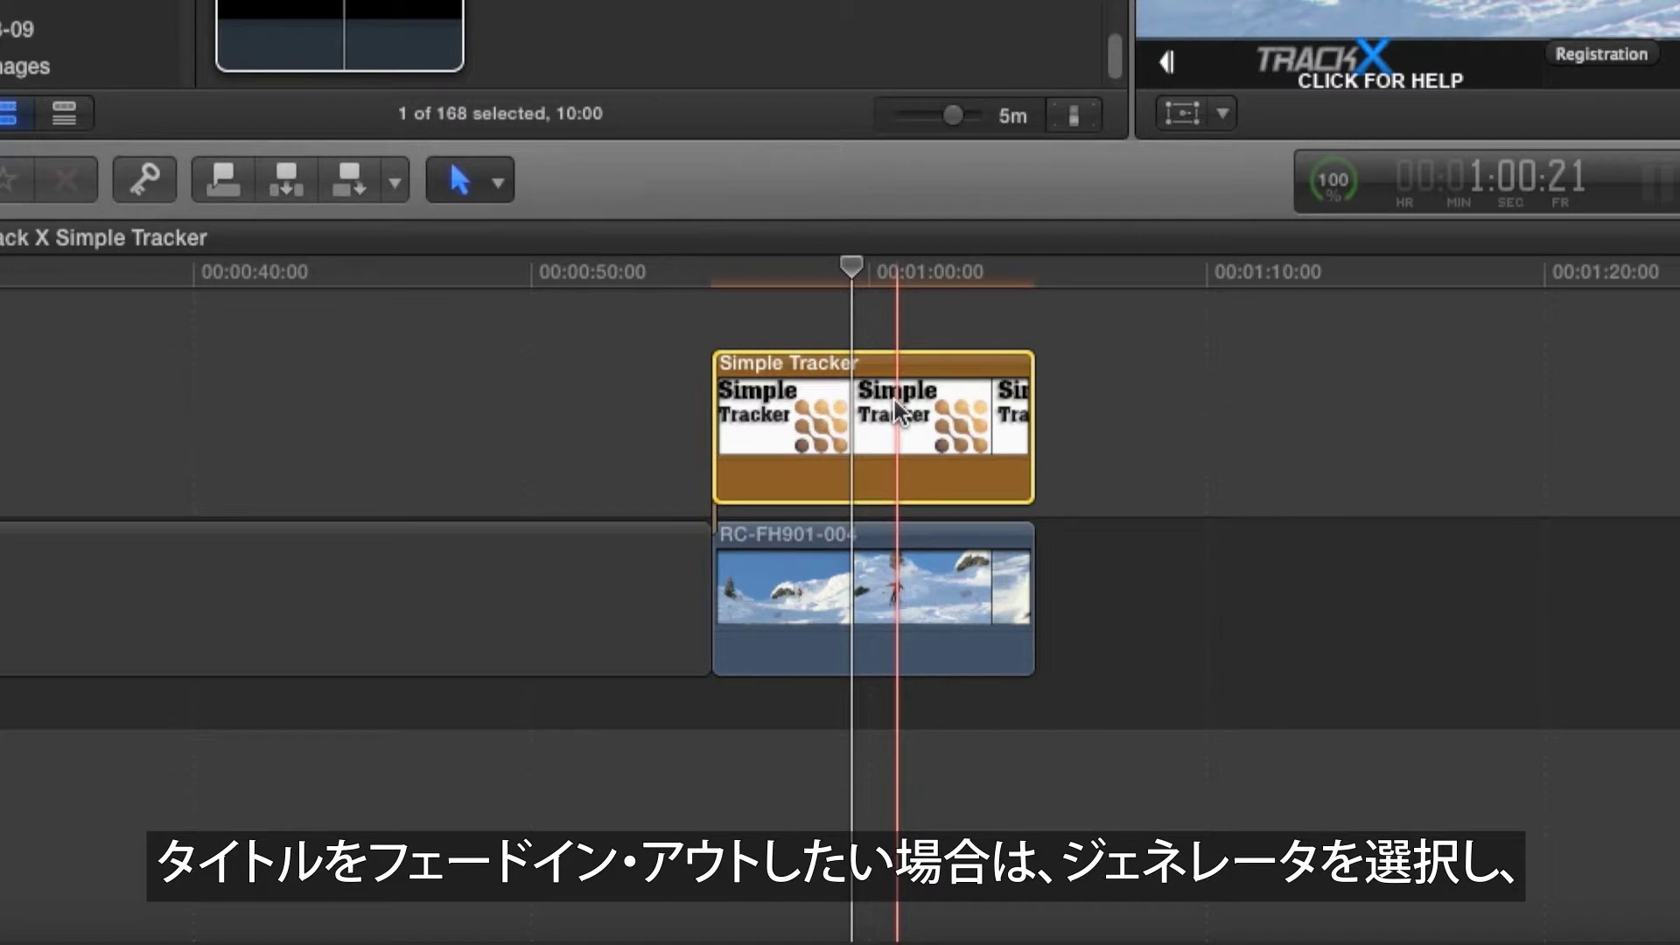
key("ctrl+v")
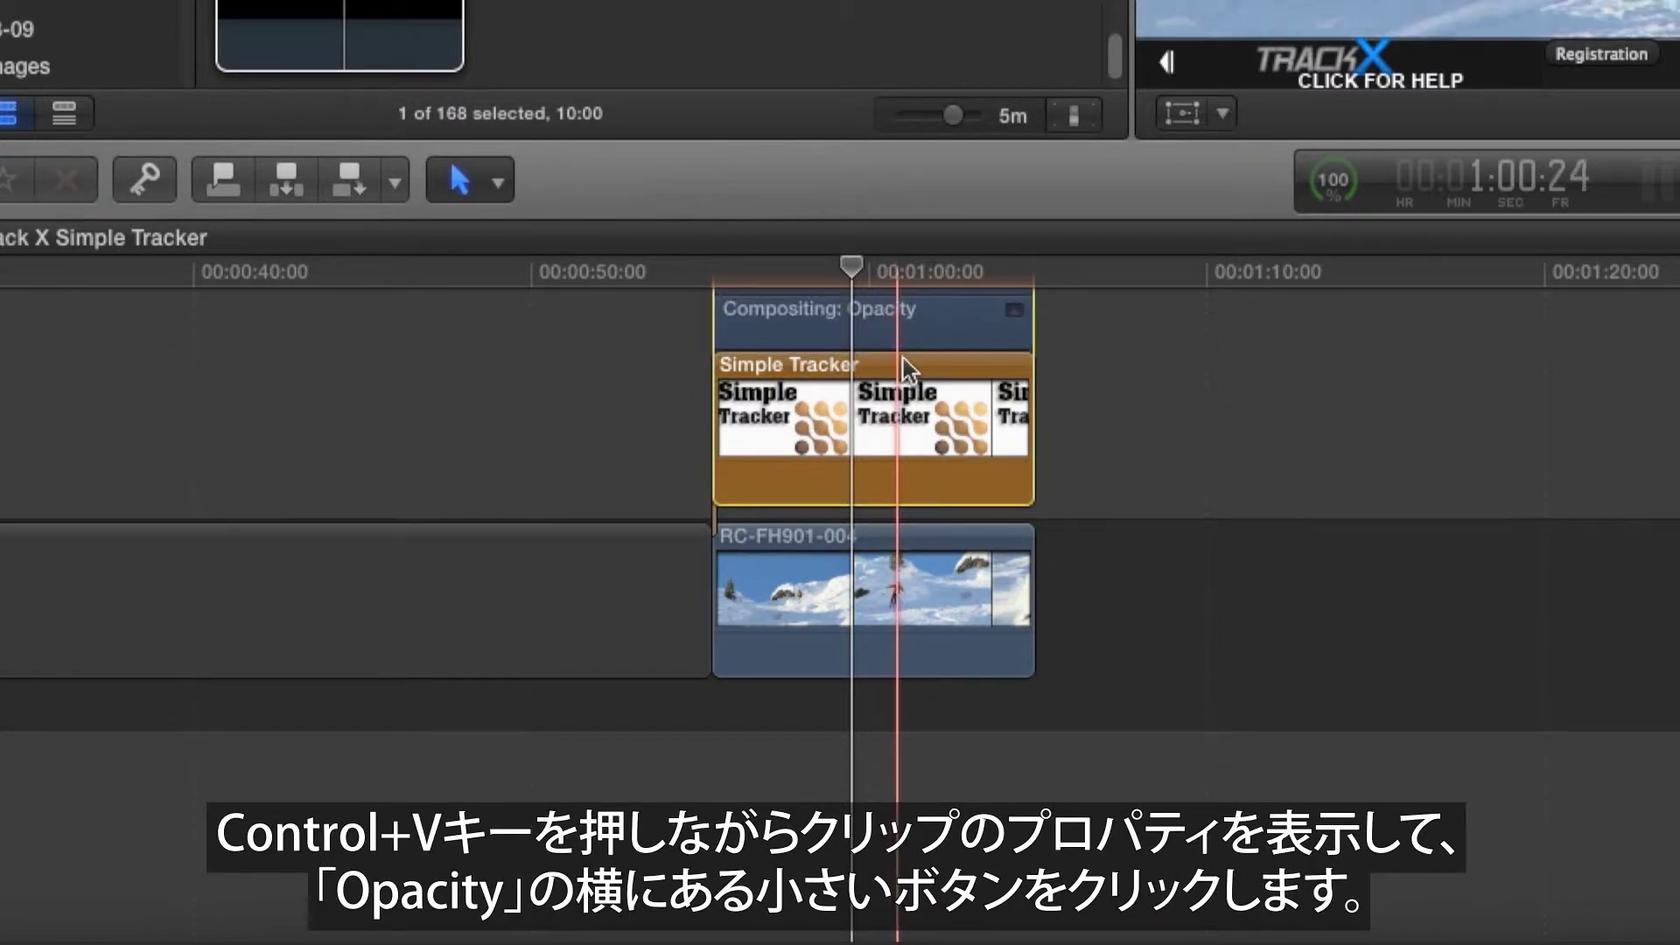
left_click(1015, 313)
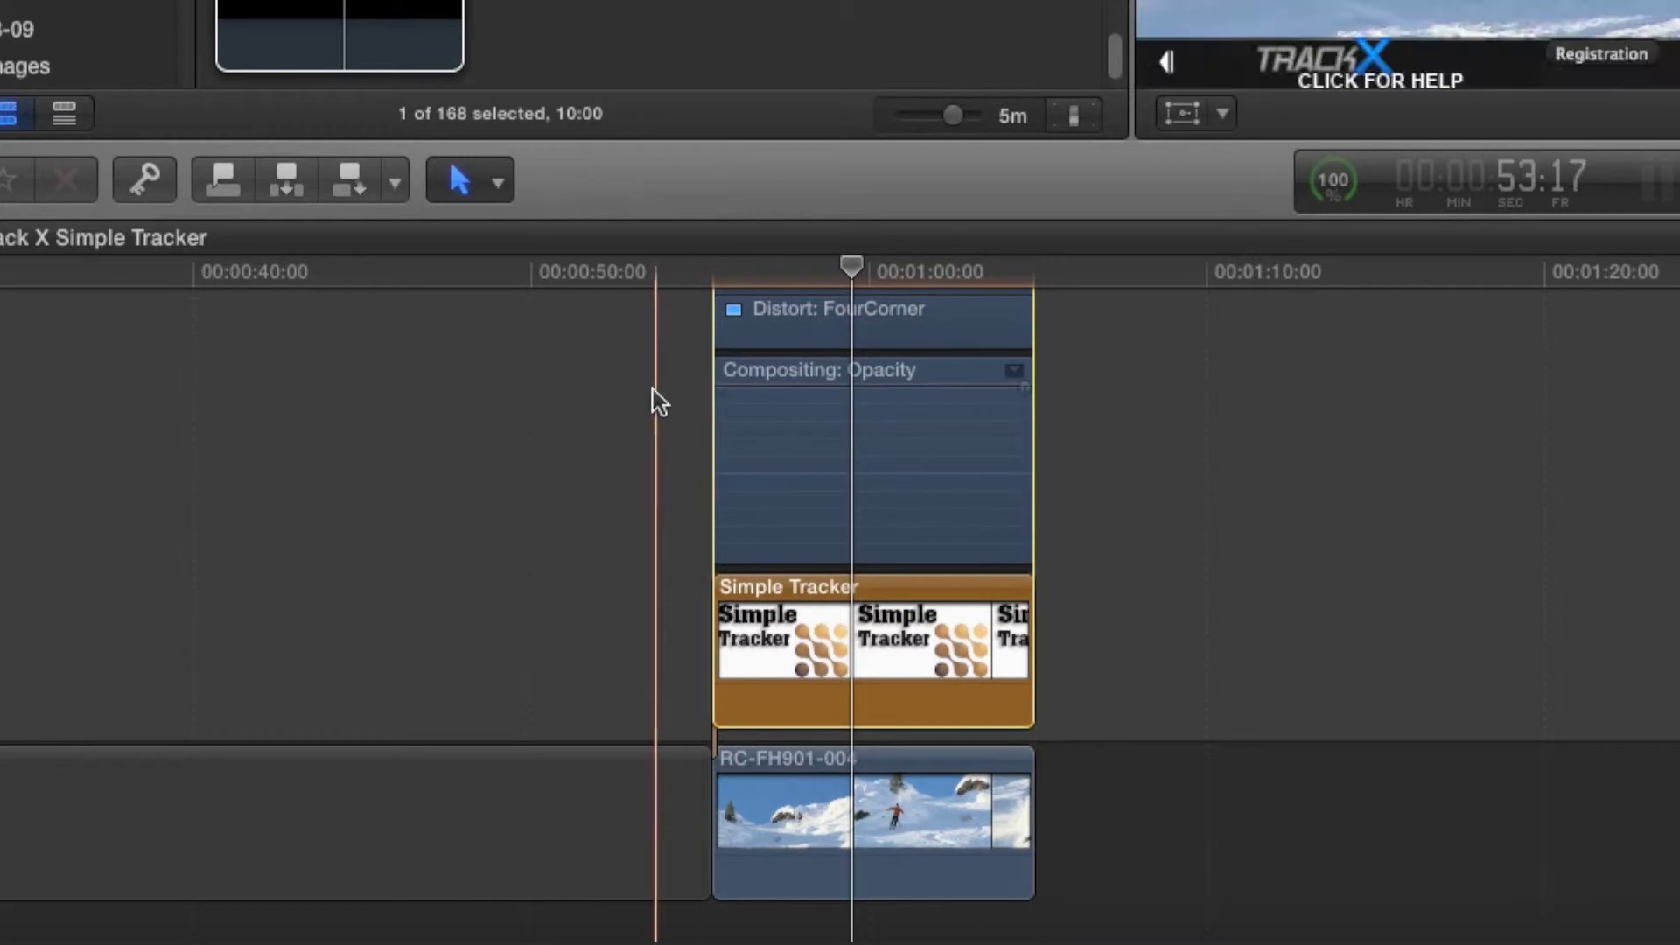
left_click_drag(742, 387, 748, 388)
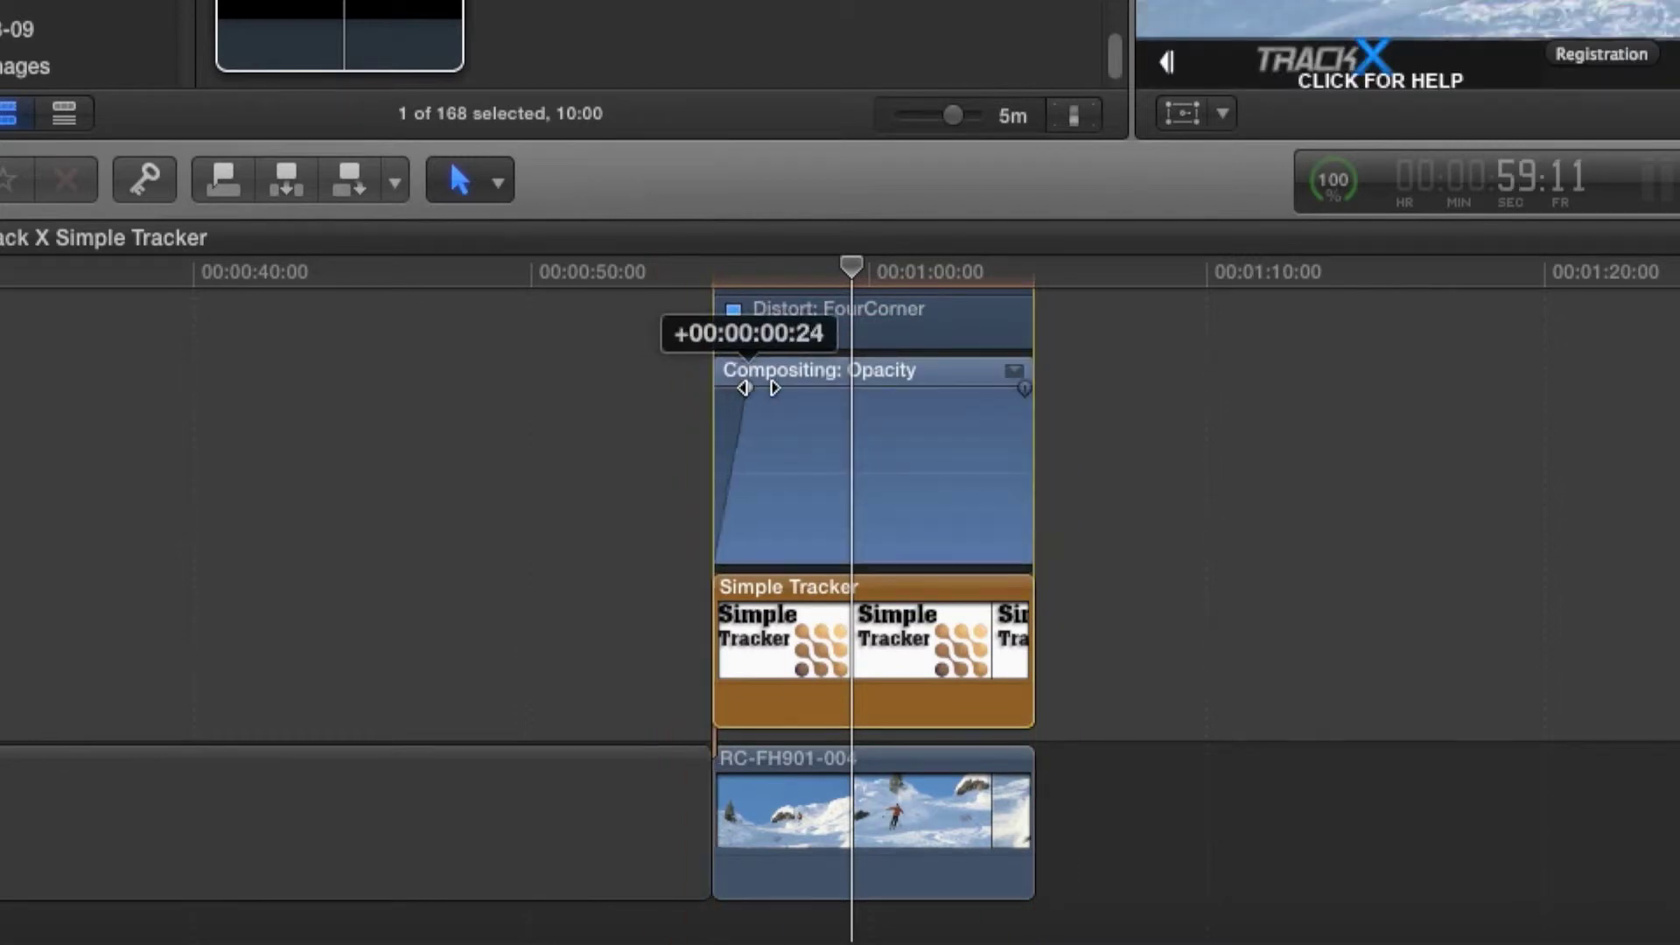